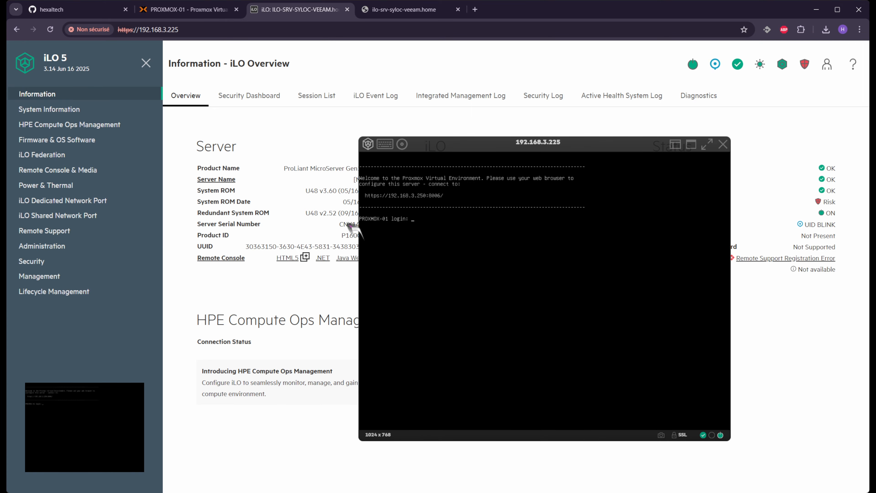
# Mount a local *.iso file as the server's virtual CD/DVD from the console's disc menu
pyautogui.click(408, 147)
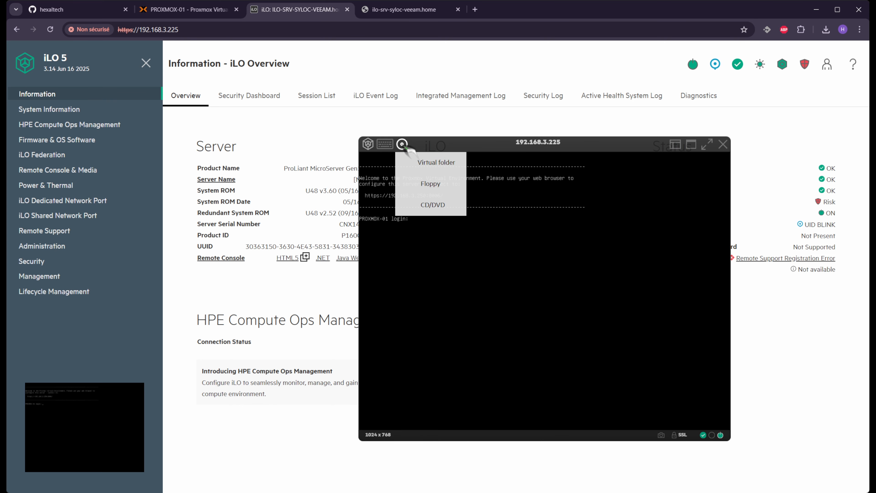
pyautogui.moveTo(443, 211)
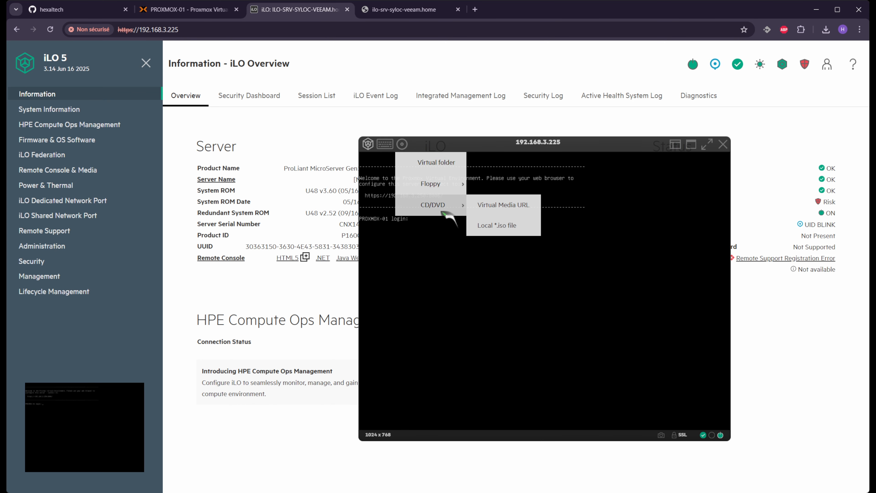
pyautogui.click(507, 228)
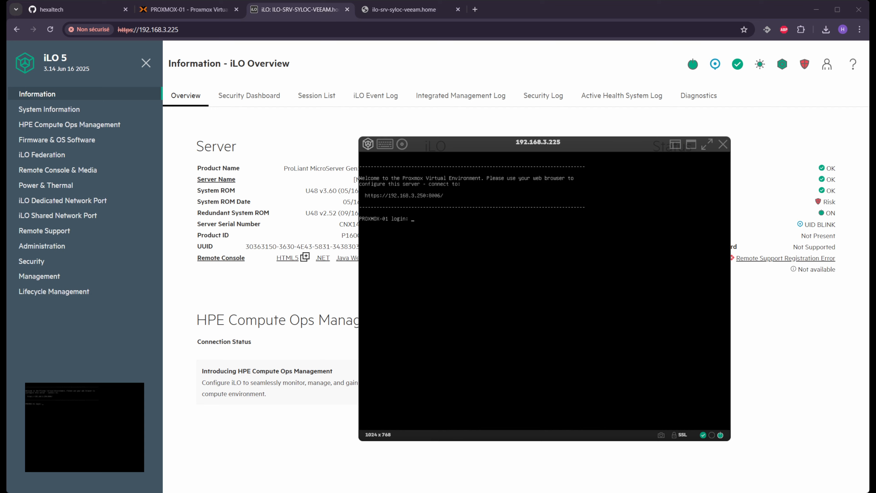
# Reset the server through the iLO Power menu and confirm with OK
pyautogui.click(402, 146)
pyautogui.click(383, 147)
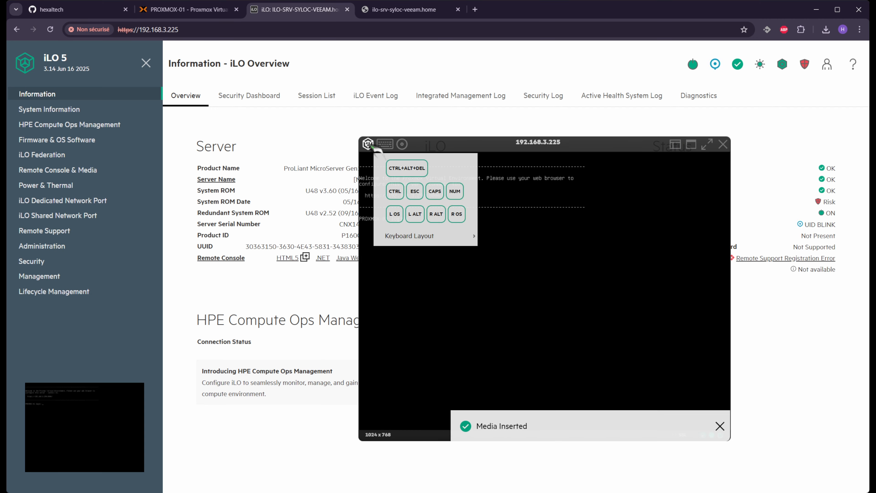
pyautogui.click(369, 144)
pyautogui.moveTo(389, 165)
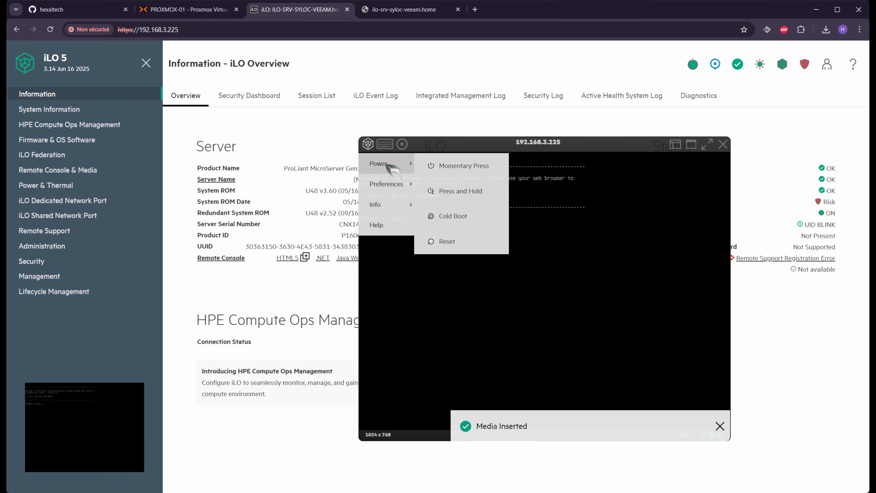
pyautogui.click(462, 241)
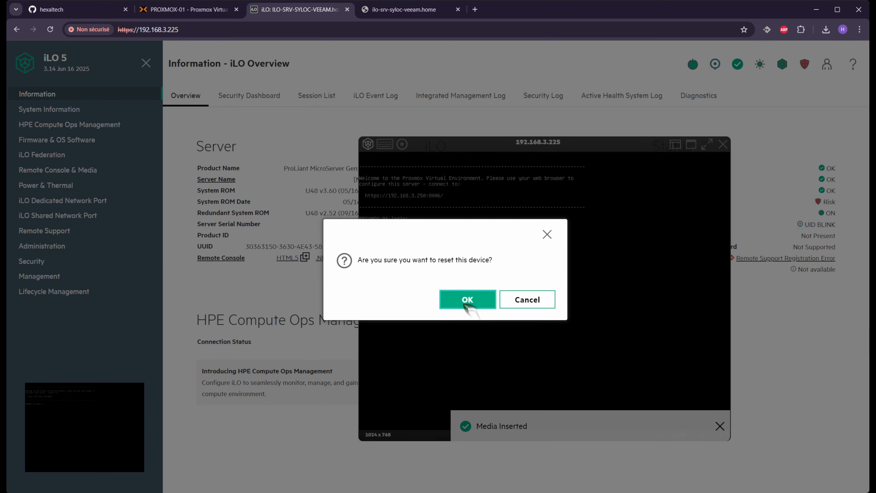
pyautogui.click(464, 303)
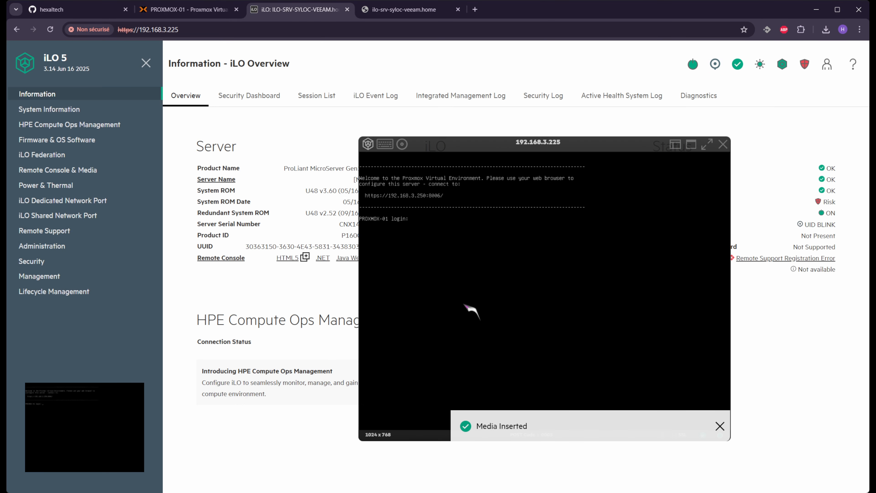
# Dismiss the Media Inserted notice and press F10 during POST to enter Intelligent Provisioning
pyautogui.click(719, 426)
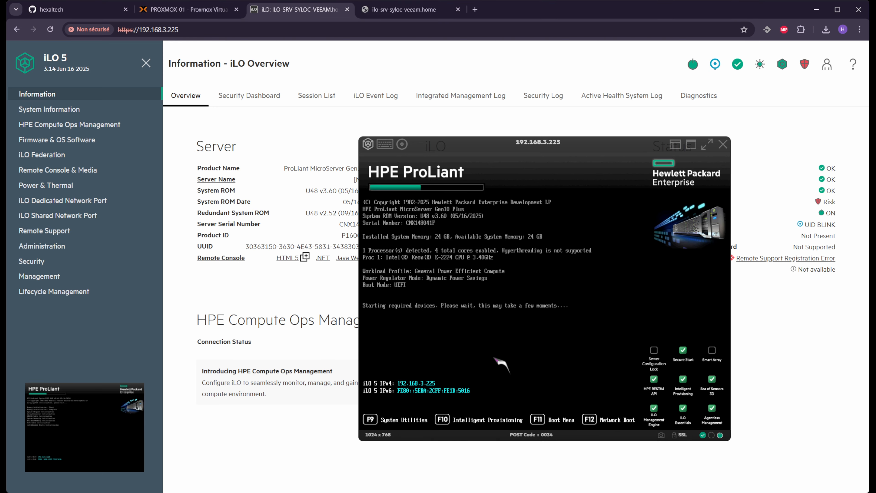
pyautogui.press('F10')
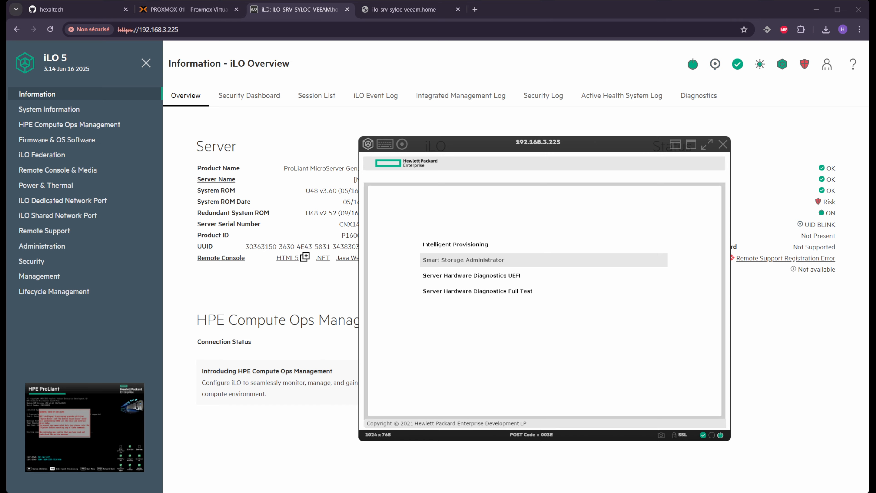
# Launch Smart Storage Administrator, reaching SATA Controller Options showing SATA AHCI Support, then back out
pyautogui.press('Up')
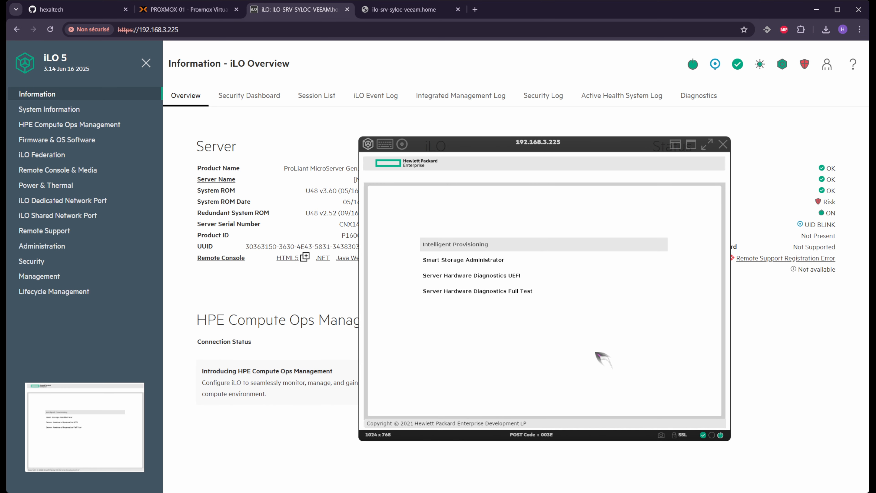
pyautogui.press('Down')
pyautogui.press('Return')
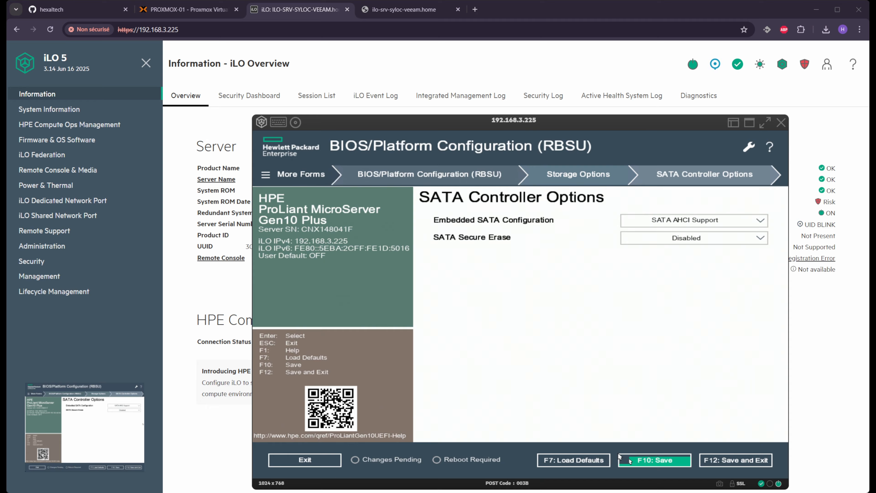
pyautogui.click(402, 175)
# Navigate System Configuration > BIOS/Platform Configuration > Storage Options > SATA Controller Options
pyautogui.click(407, 172)
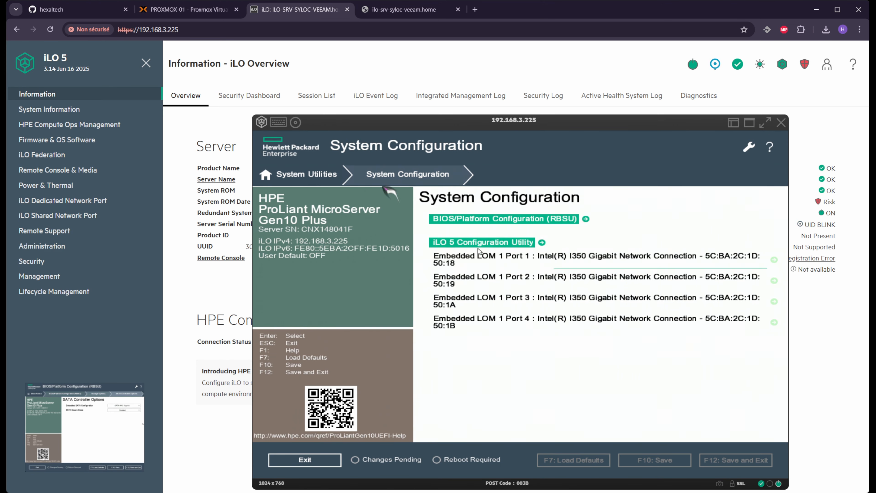
pyautogui.click(322, 174)
pyautogui.click(476, 195)
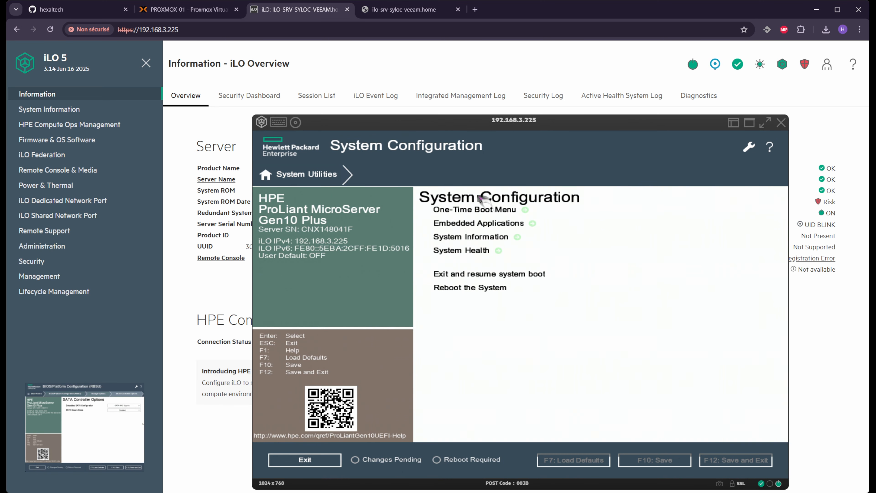
pyautogui.click(289, 175)
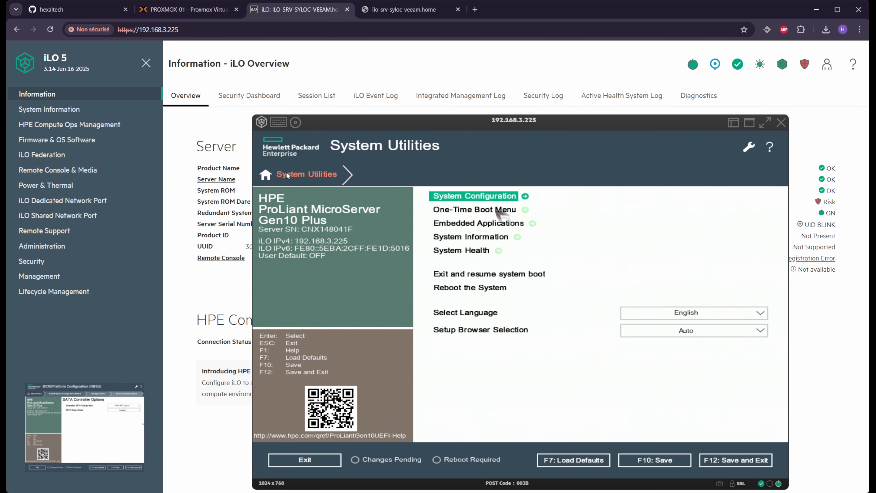
pyautogui.click(482, 196)
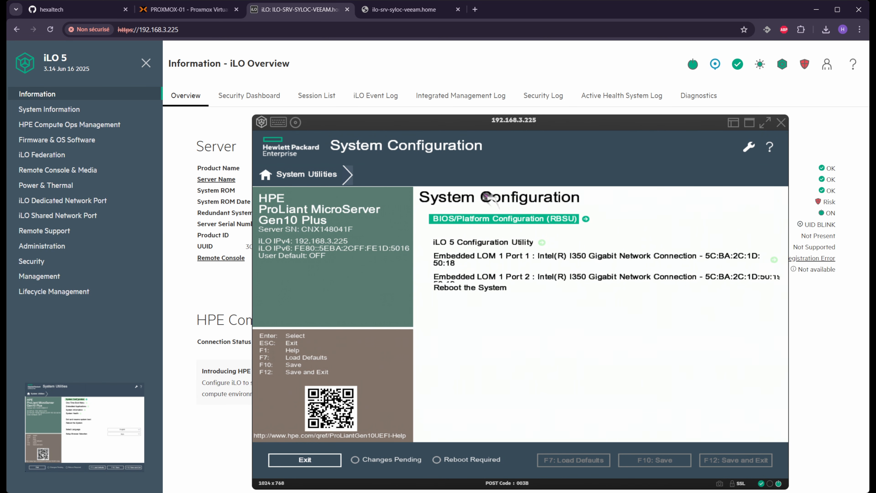
pyautogui.click(514, 223)
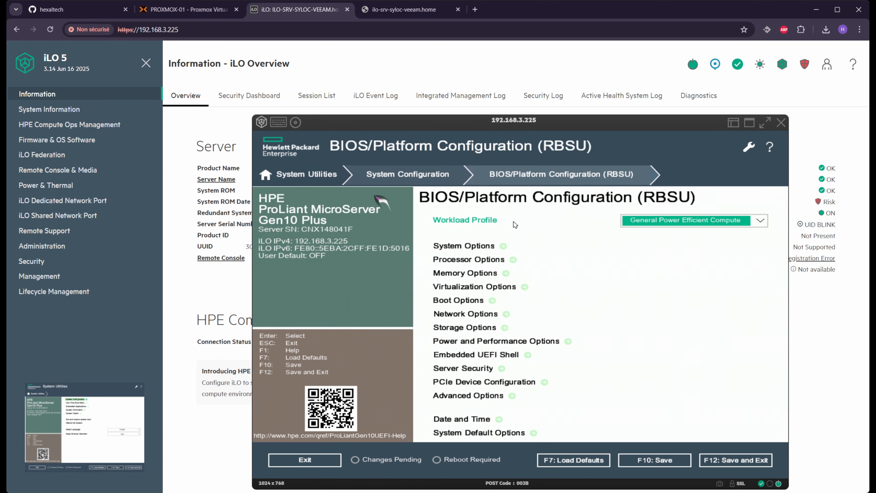
pyautogui.click(466, 327)
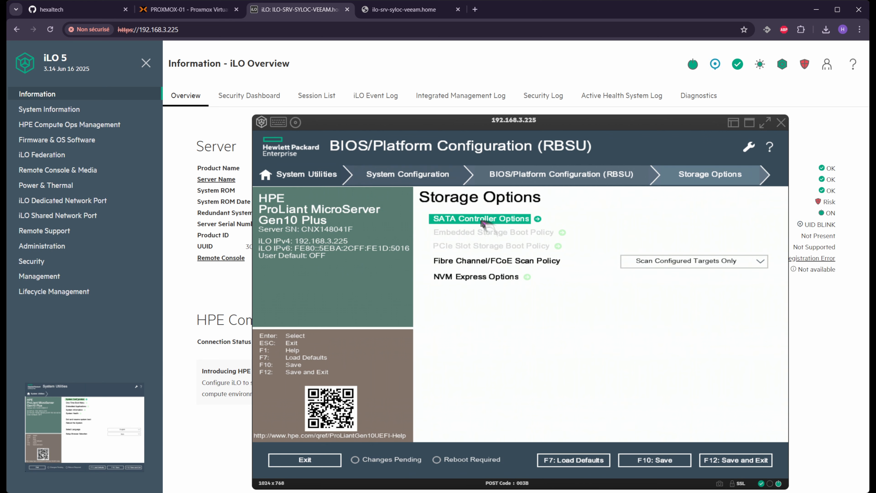
pyautogui.click(481, 219)
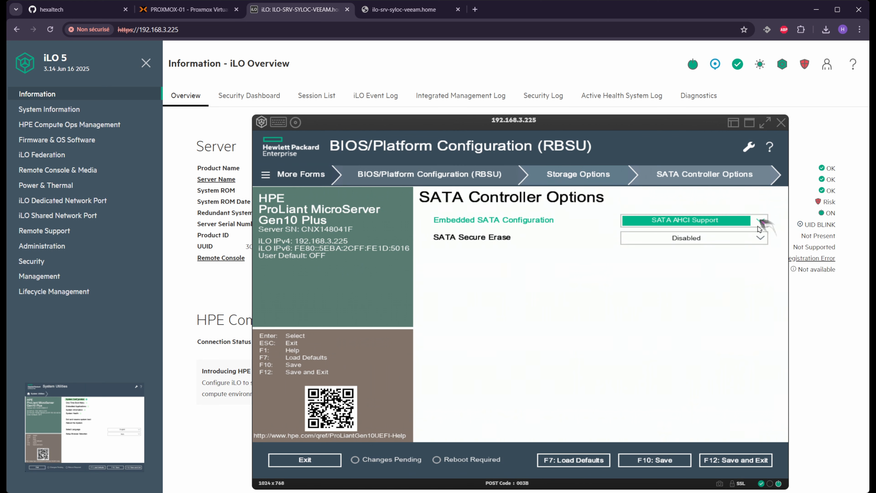
# Set Embedded SATA Configuration to Smart Array SW RAID Support, save with F10, and close the console
pyautogui.click(736, 223)
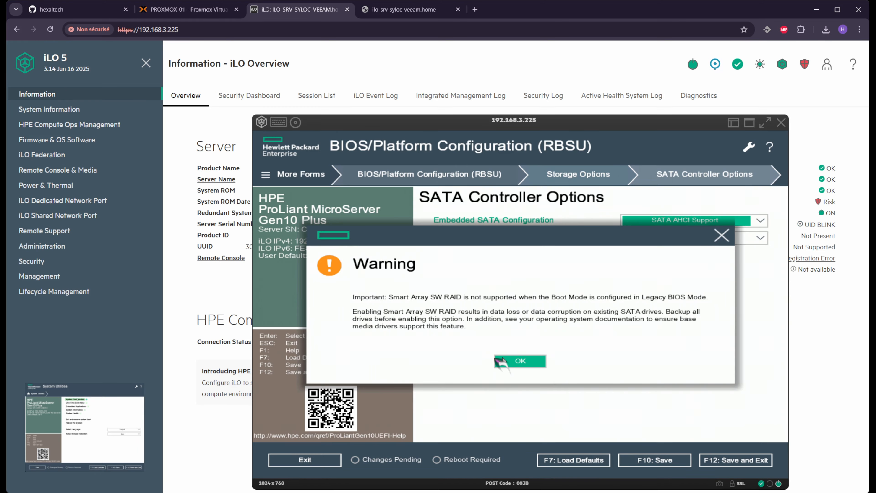
pyautogui.click(518, 361)
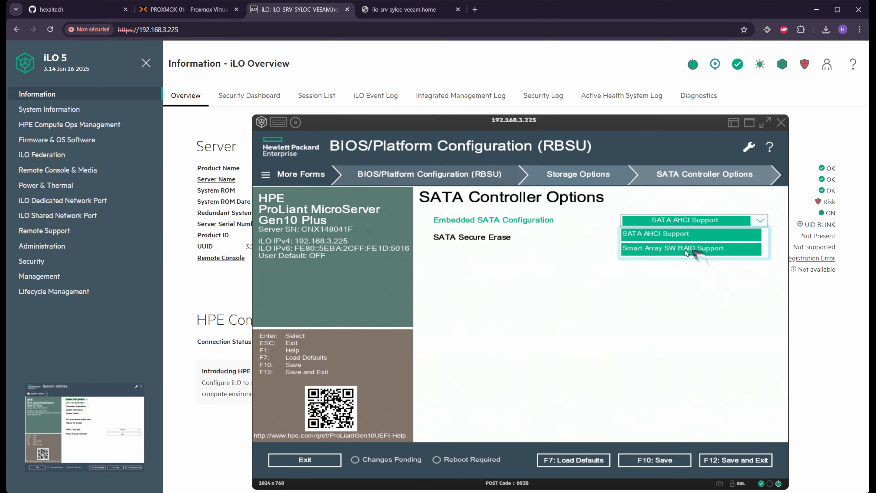
pyautogui.click(697, 249)
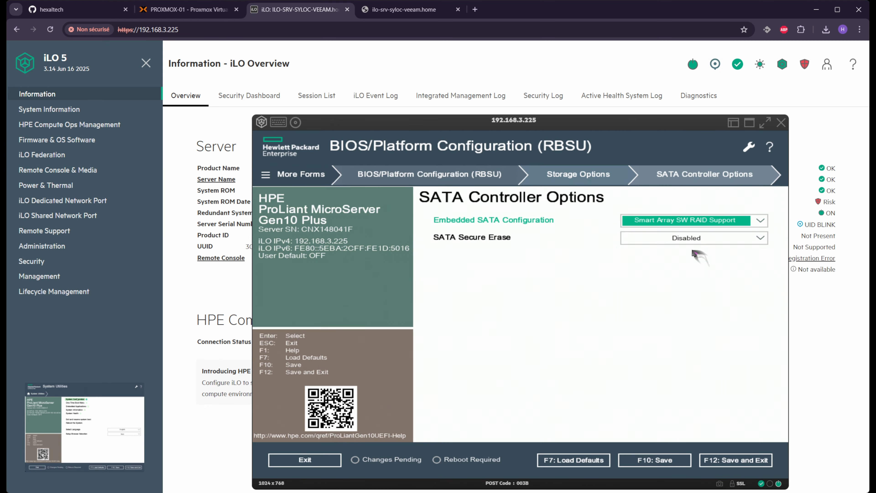
pyautogui.click(643, 462)
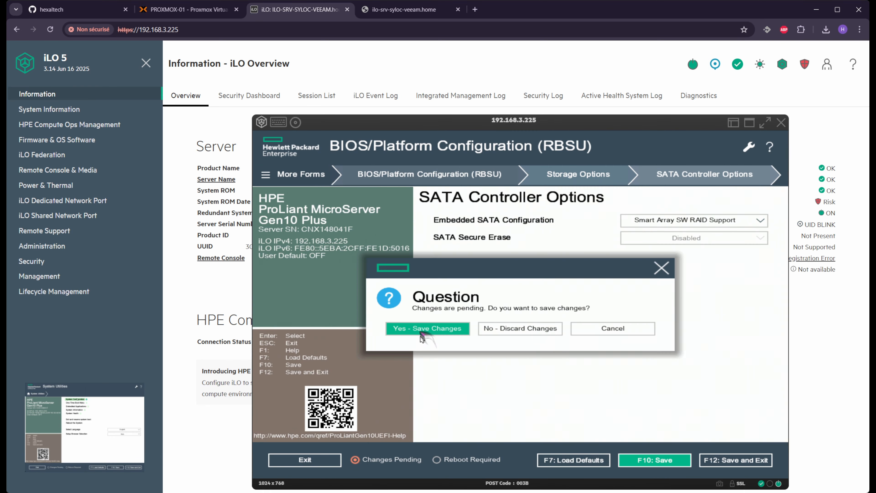
pyautogui.click(423, 329)
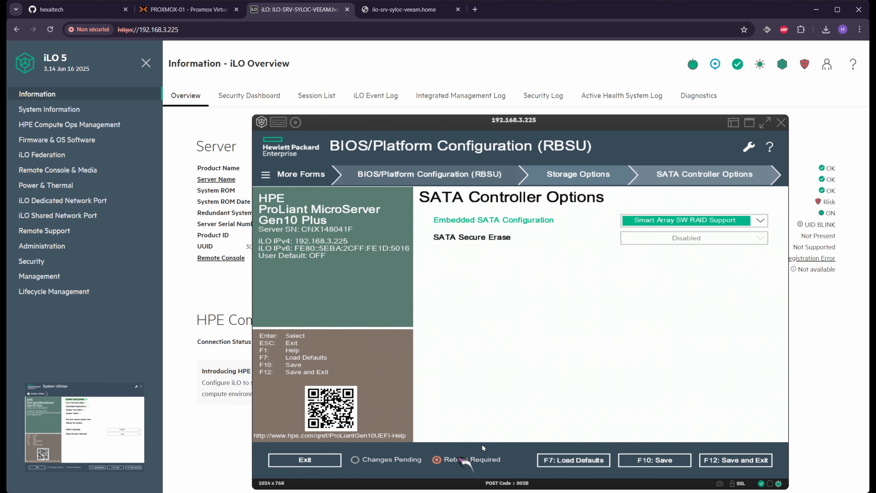
pyautogui.click(780, 123)
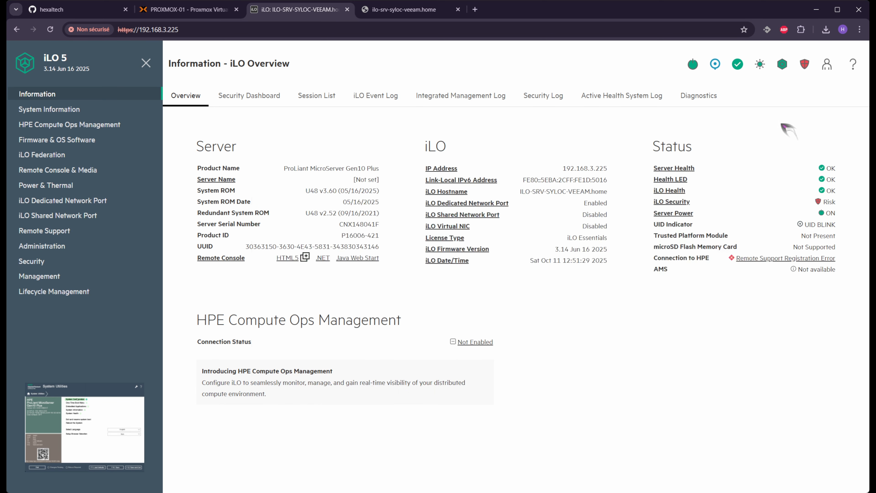
# Reset the server from the iLO header power icon and confirm with OK
pyautogui.moveTo(693, 64)
pyautogui.click(659, 157)
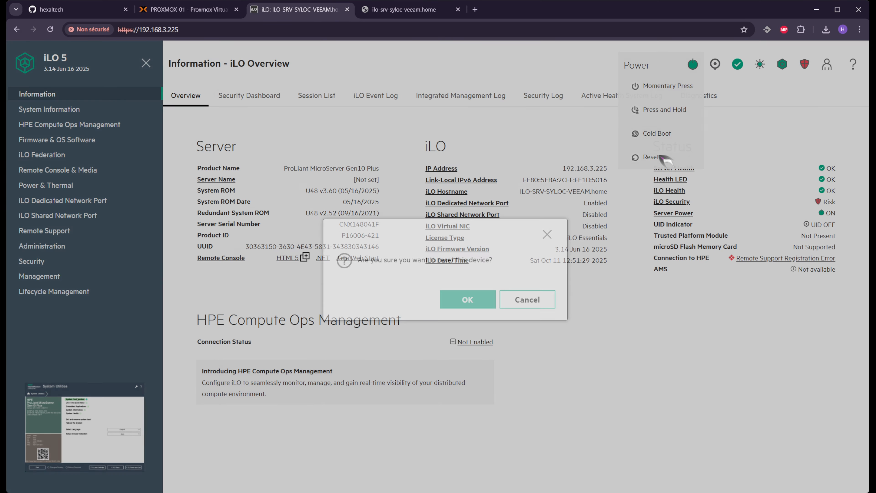
pyautogui.click(481, 303)
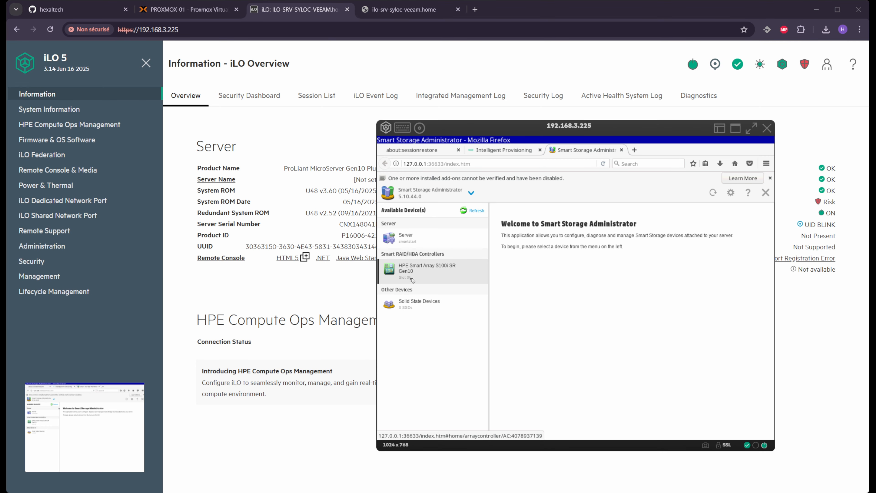
# Open the HPE Smart Array S100i SR Gen10 controller and start creating a new array
pyautogui.click(424, 278)
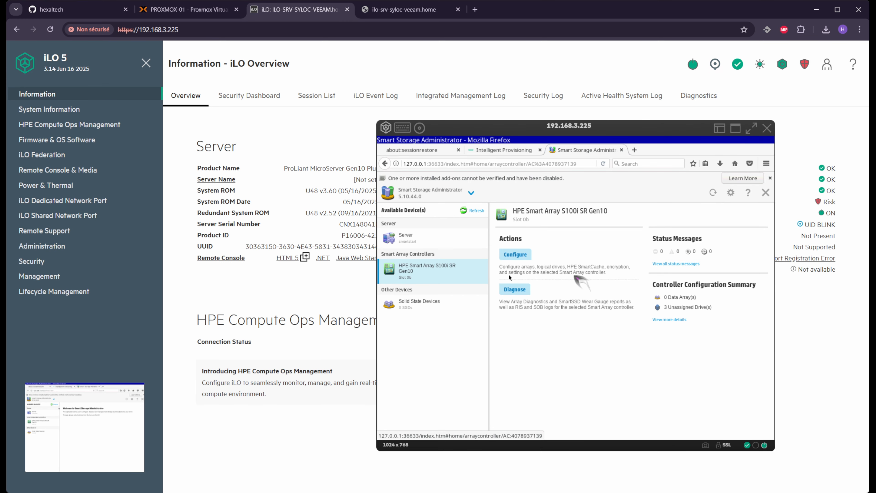
pyautogui.click(526, 254)
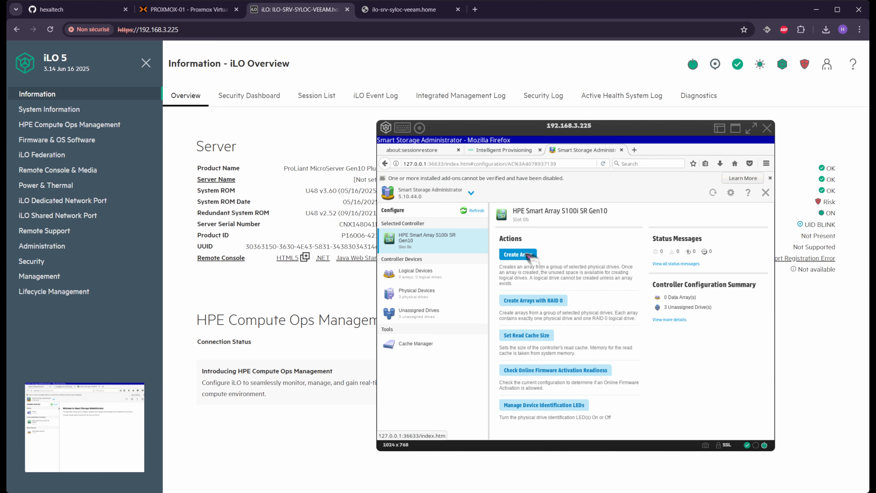
pyautogui.click(527, 255)
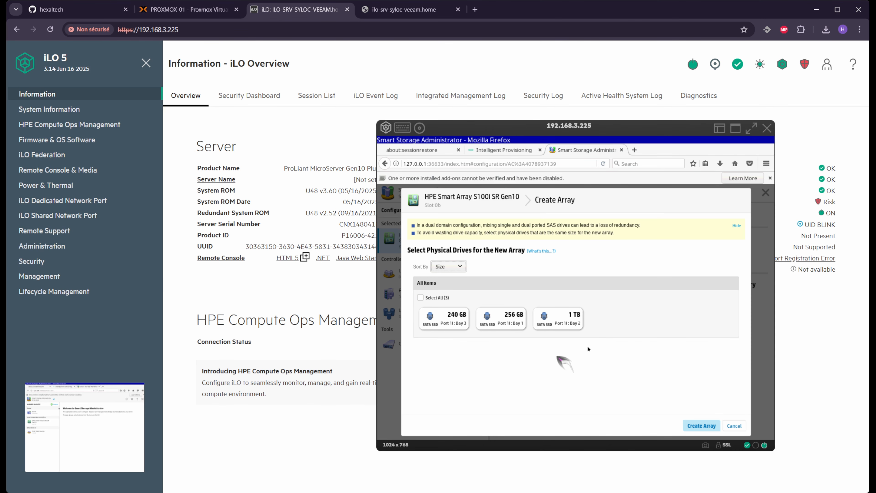
# Select only the 240 GB and 256 GB SSDs, leaving the 1 TB SSD out, and create the array
pyautogui.click(421, 297)
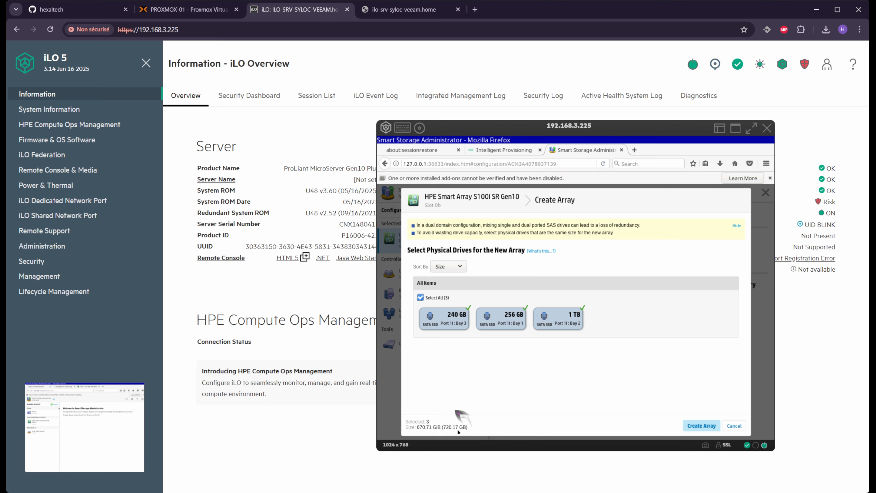
pyautogui.click(419, 297)
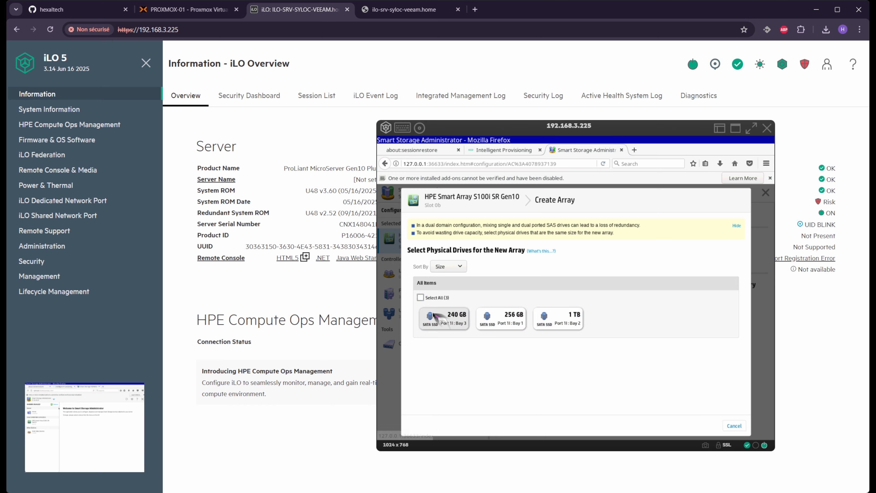
pyautogui.click(448, 319)
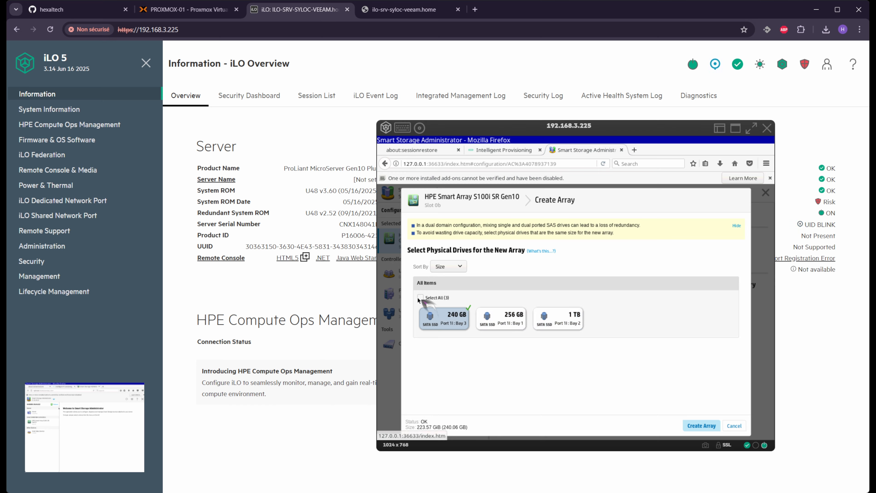
pyautogui.click(481, 317)
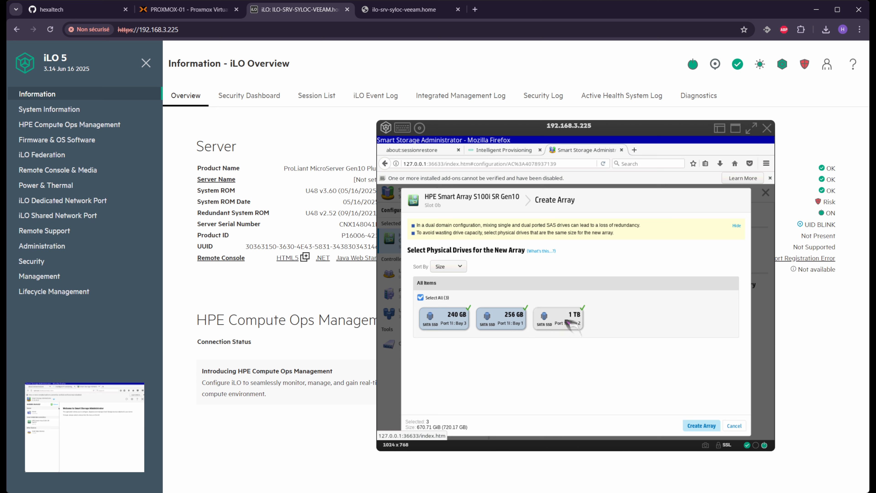
pyautogui.click(579, 321)
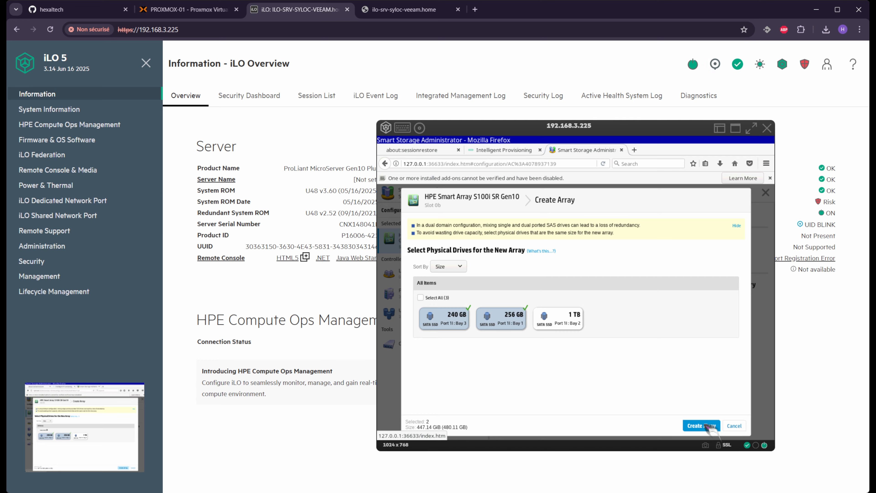
pyautogui.click(705, 426)
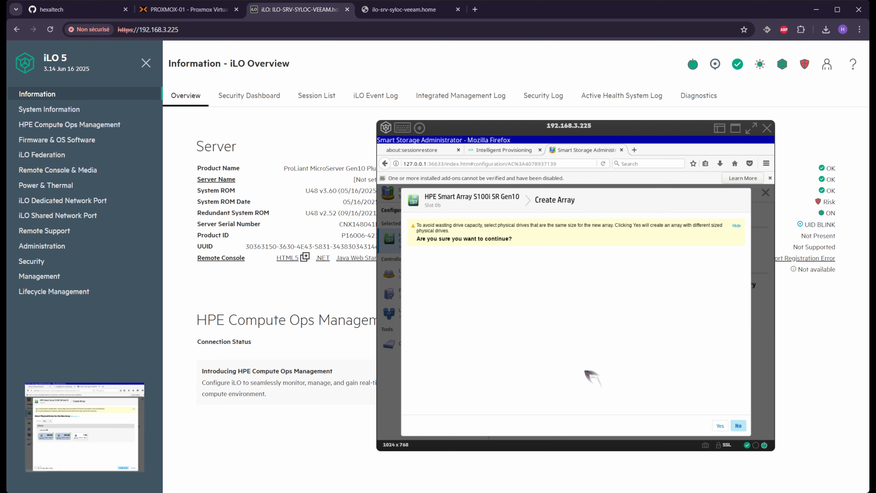
# Accept the mixed-size warning and create a maximum-size 223.54 GiB RAID 1 logical drive
pyautogui.click(720, 426)
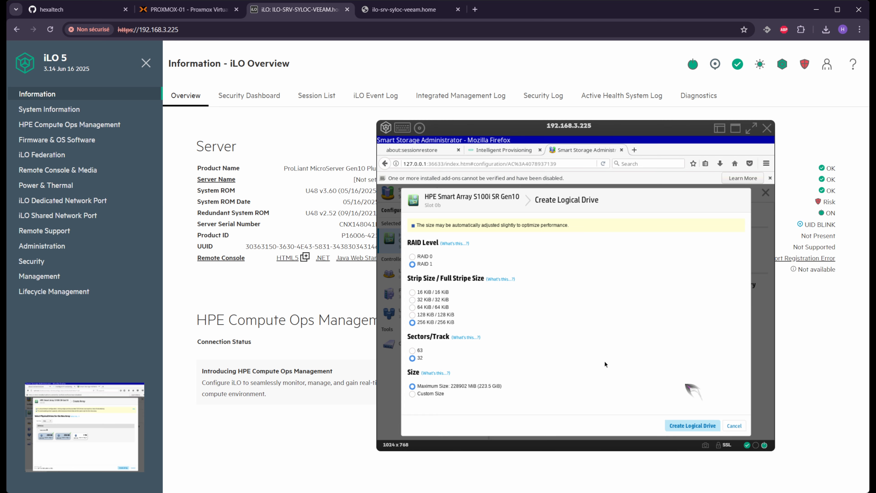
pyautogui.click(693, 425)
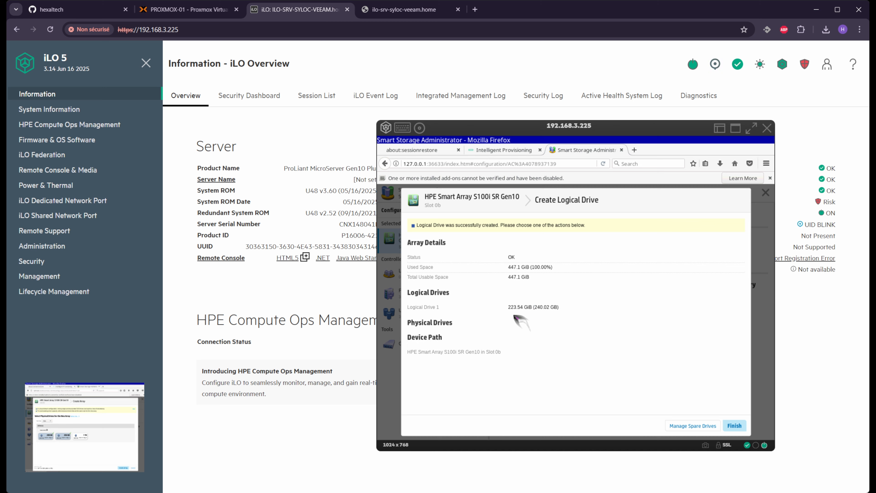
pyautogui.click(732, 425)
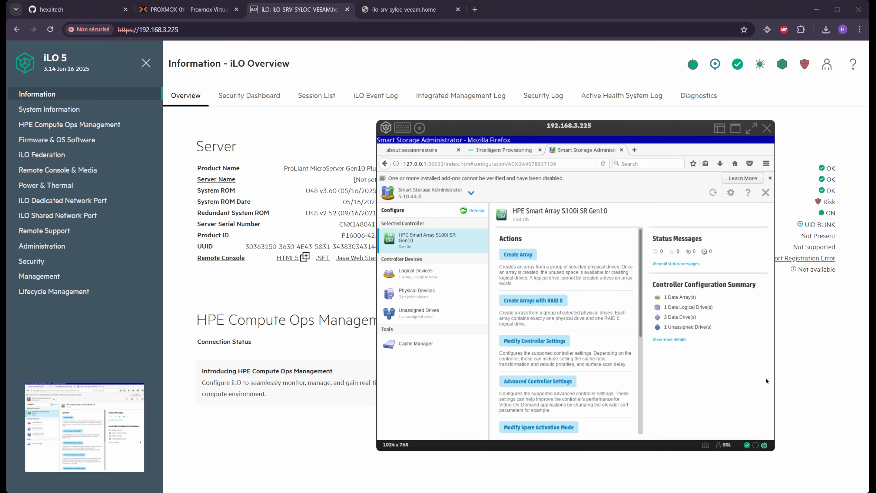
# Create Array B from the 1 TB SSD with a 931.48 GiB RAID 0 logical drive
pyautogui.click(517, 254)
pyautogui.click(432, 296)
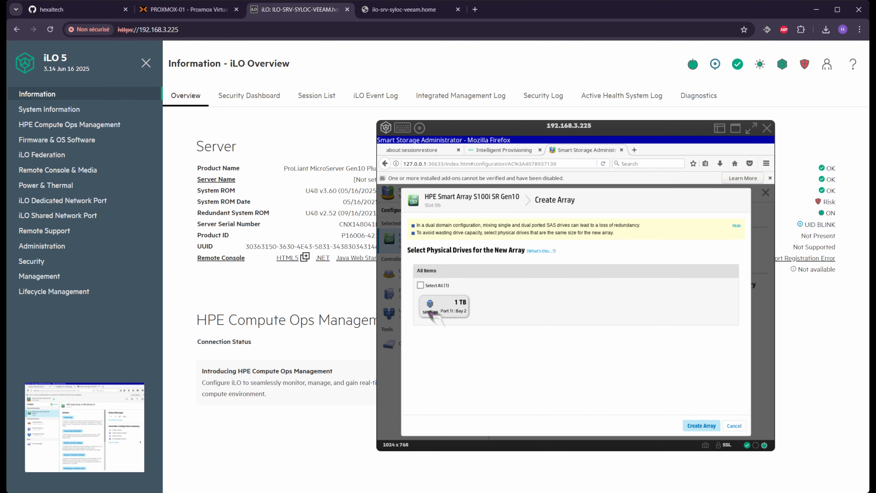
pyautogui.click(701, 425)
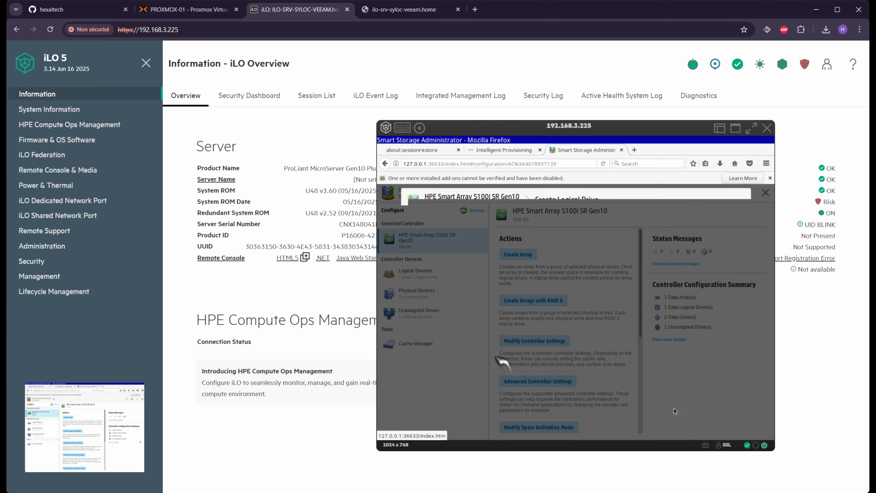
pyautogui.click(693, 425)
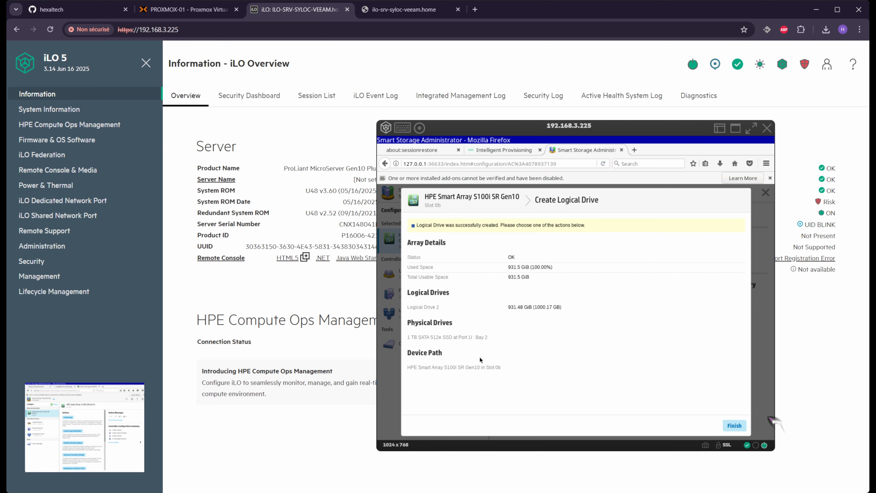
pyautogui.click(734, 425)
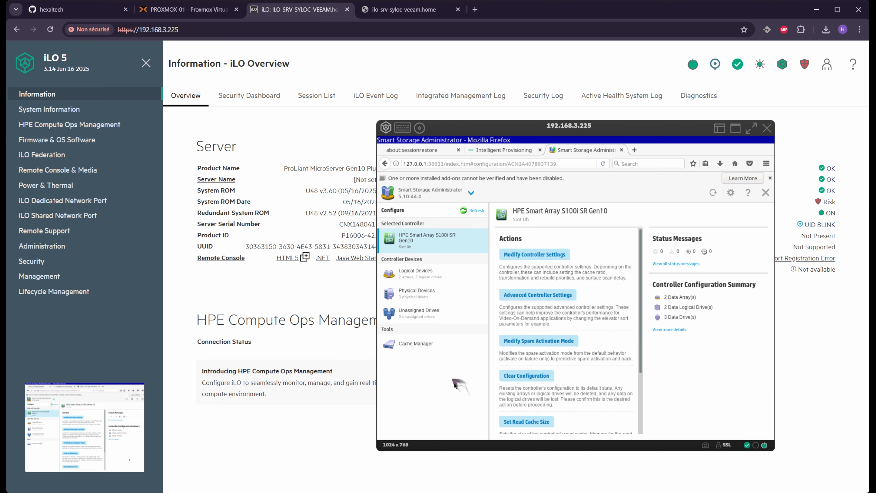
# Open Logical Devices and view the details of Array A and Array B
pyautogui.click(443, 274)
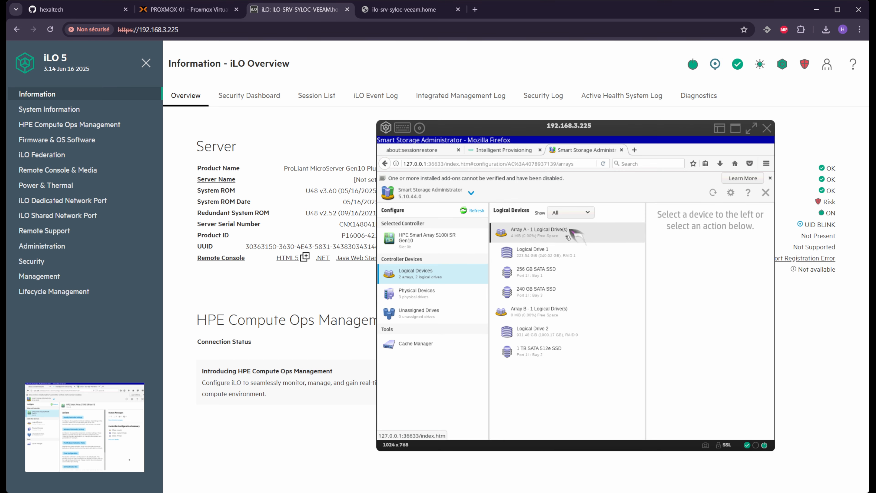
pyautogui.click(577, 235)
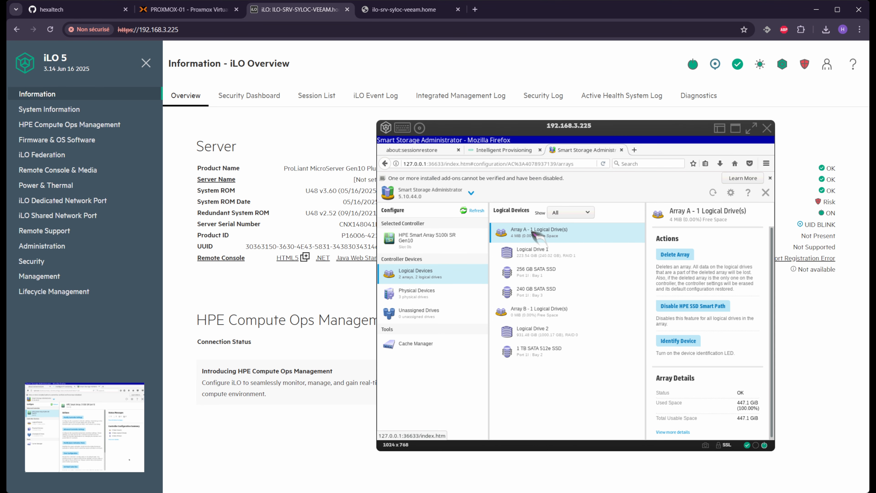
pyautogui.click(555, 312)
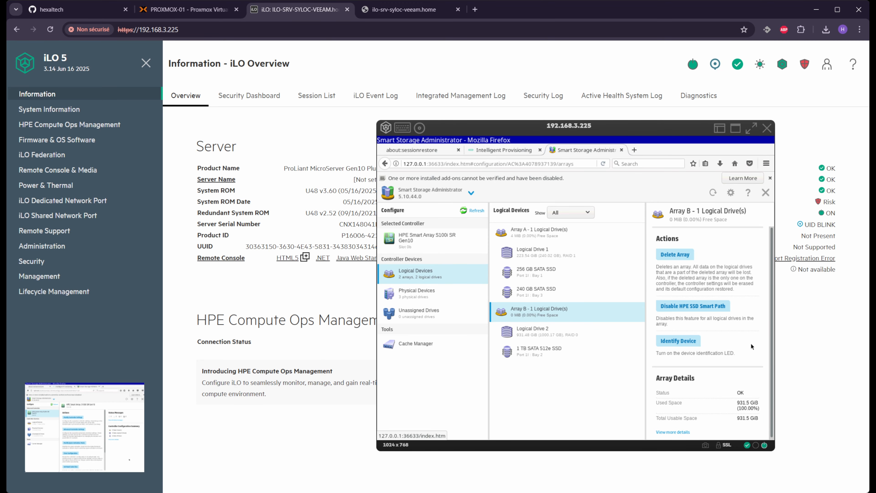
# Reset the server from the console's Power menu and confirm
pyautogui.click(386, 128)
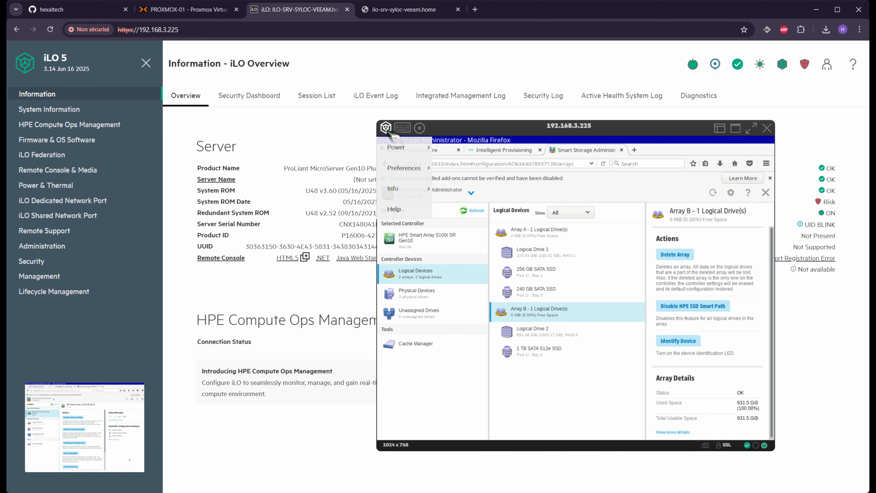
pyautogui.moveTo(400, 147)
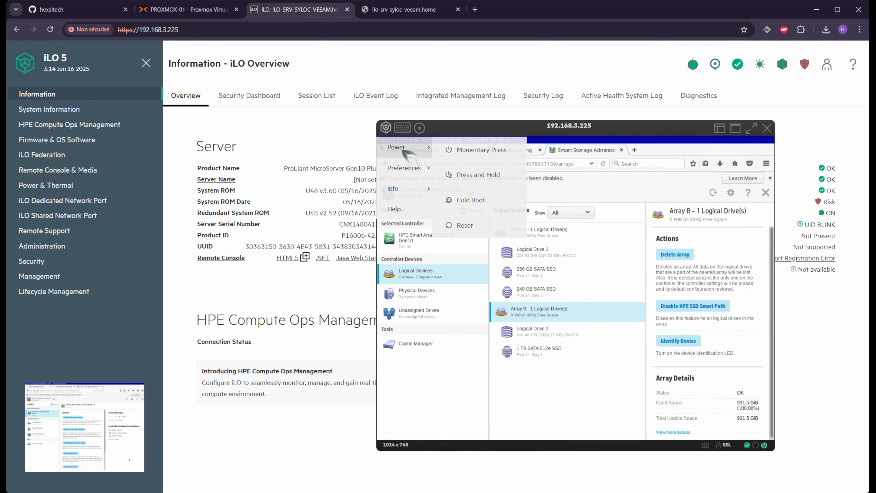
pyautogui.click(465, 225)
pyautogui.click(450, 299)
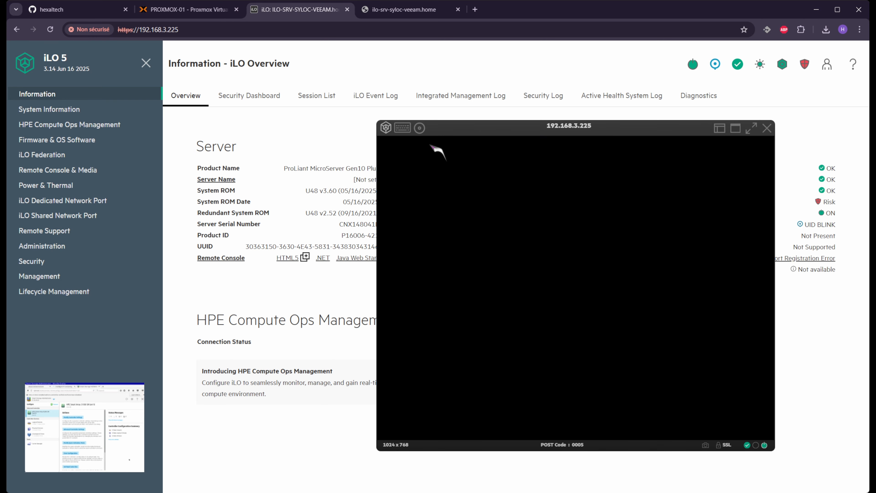
# Insert a local *.iso file as the virtual CD/DVD and return to the remote console
pyautogui.click(419, 128)
pyautogui.moveTo(449, 189)
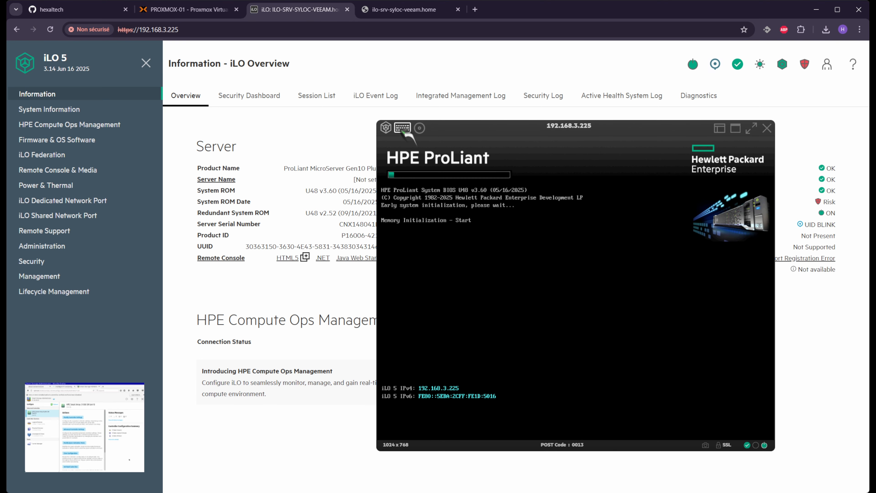
pyautogui.click(419, 128)
pyautogui.moveTo(448, 189)
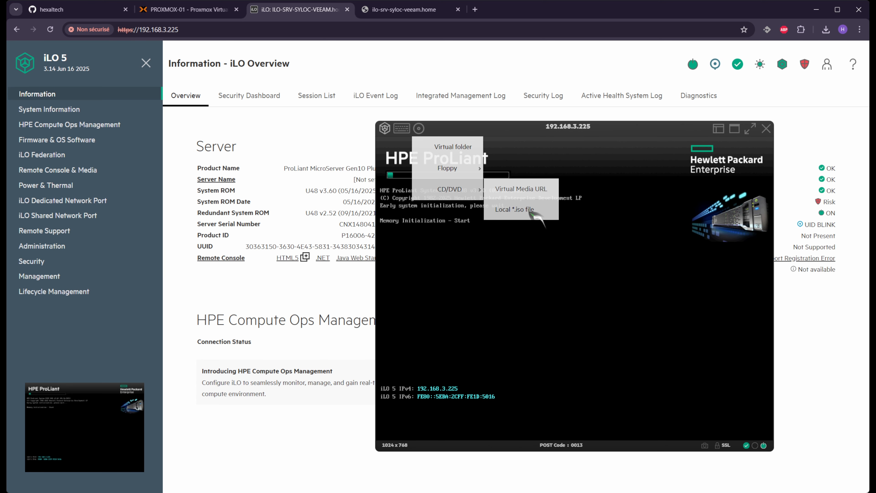
pyautogui.click(529, 212)
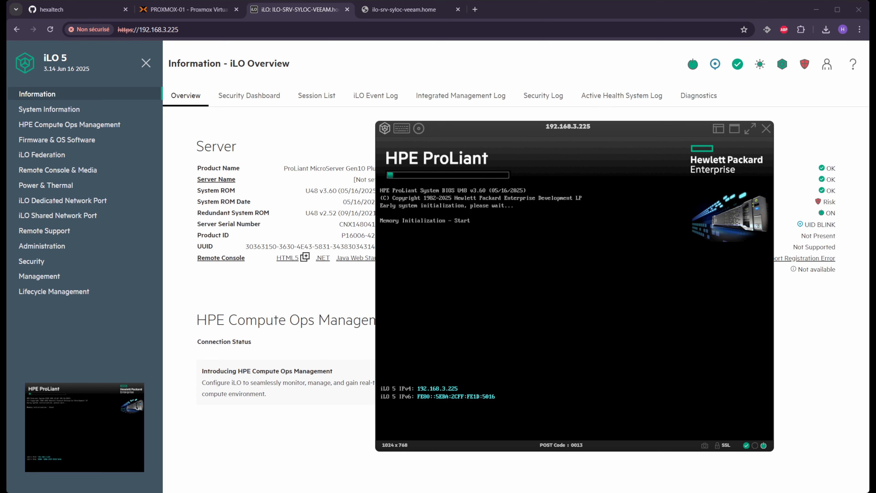
pyautogui.click(480, 250)
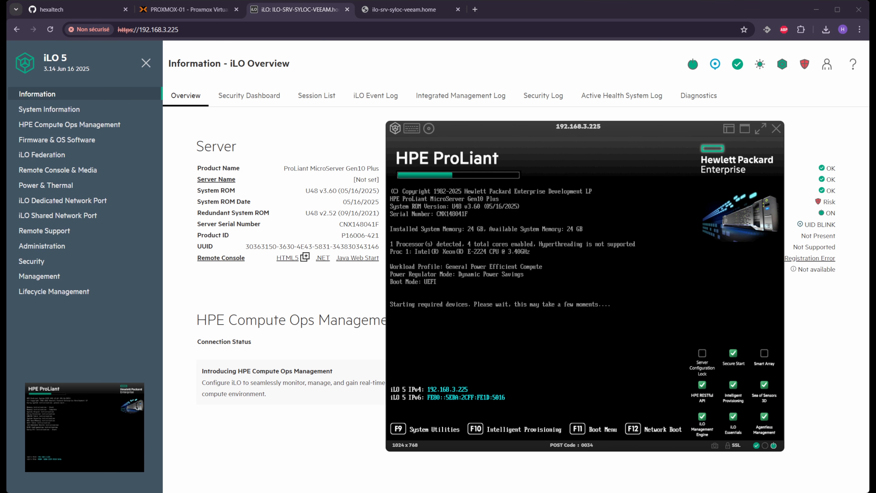
pyautogui.click(637, 382)
# Open the F11 One-Time Boot Menu and boot from iLO Virtual USB 3 : iLO Virtual CD-ROM
pyautogui.press('F11')
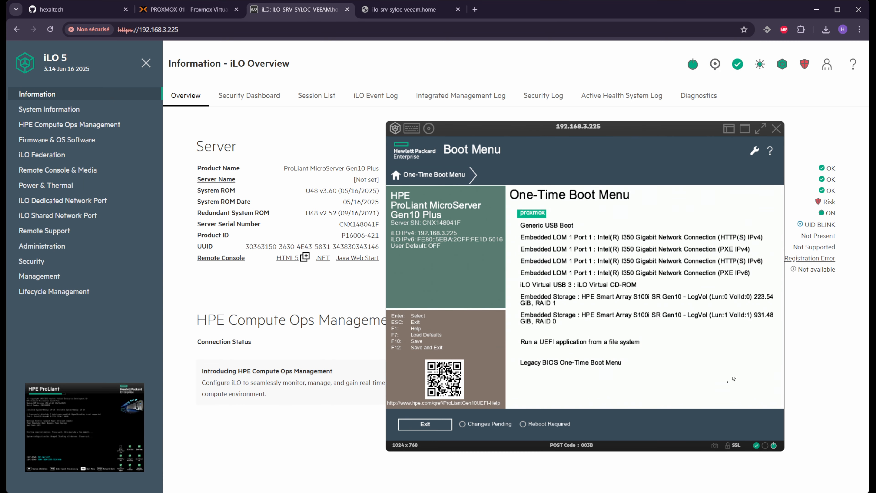
pyautogui.press('Down')
pyautogui.press('Down')
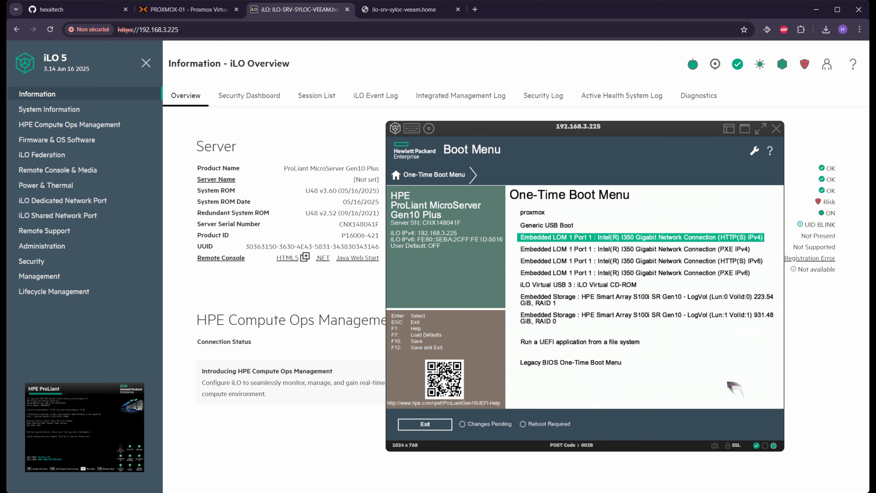
pyautogui.press('Up')
pyautogui.press('Down')
pyautogui.press('Down')
pyautogui.press('Down')
pyautogui.press('Down')
pyautogui.press('Up')
pyautogui.press('Up')
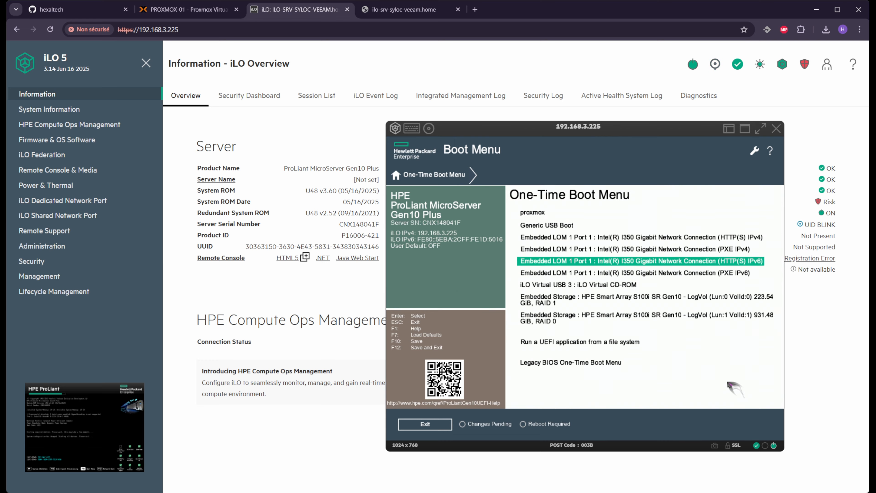
pyautogui.press('Down')
pyautogui.press('Down')
pyautogui.press('Down')
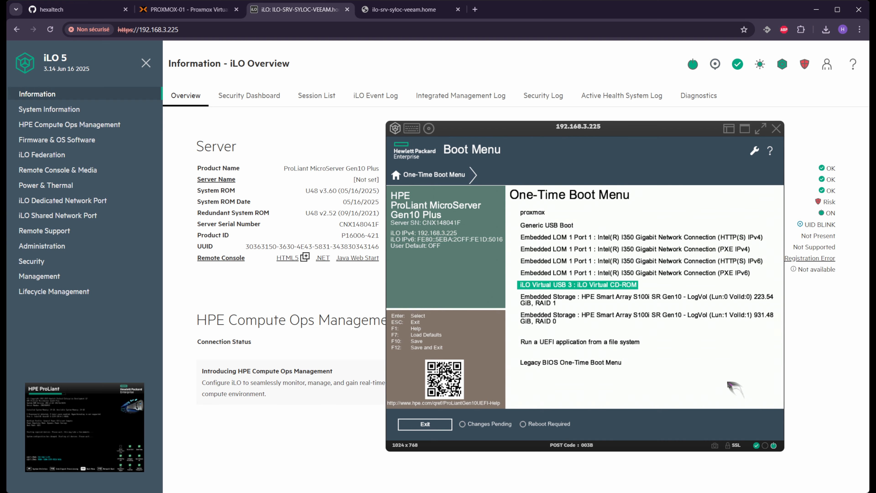
pyautogui.press('Down')
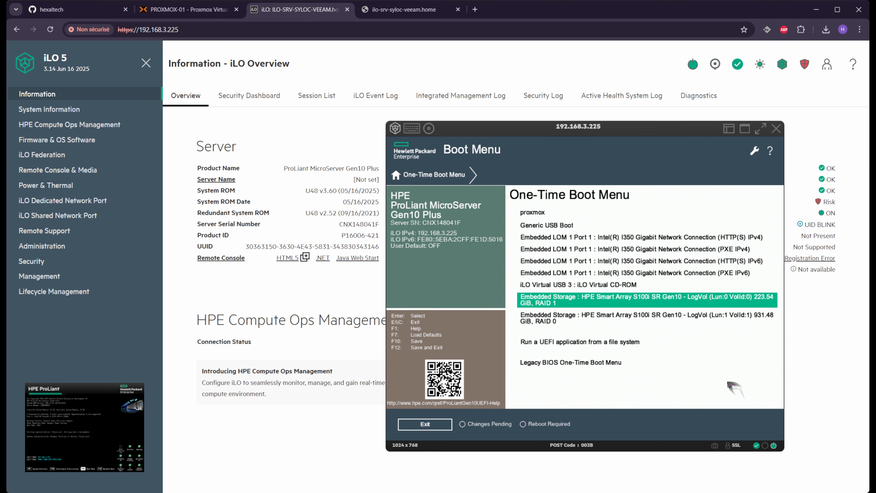
pyautogui.press('Up')
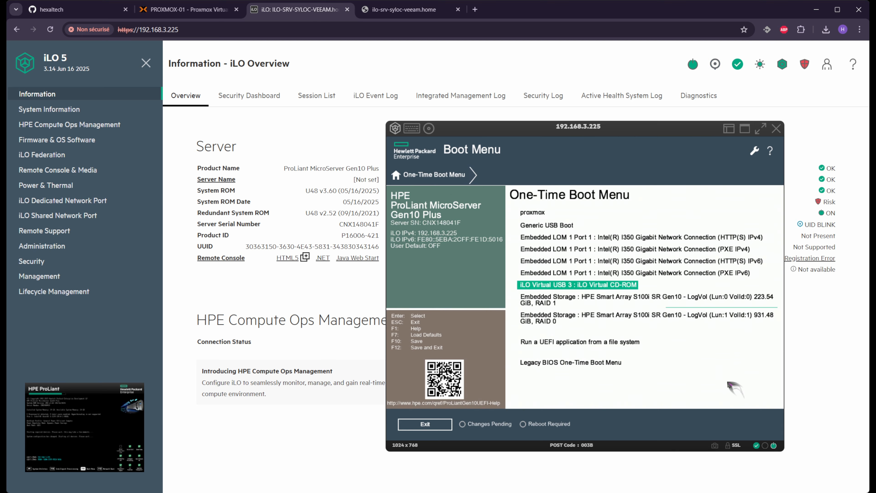
pyautogui.press('Up')
pyautogui.press('Down')
pyautogui.press('Return')
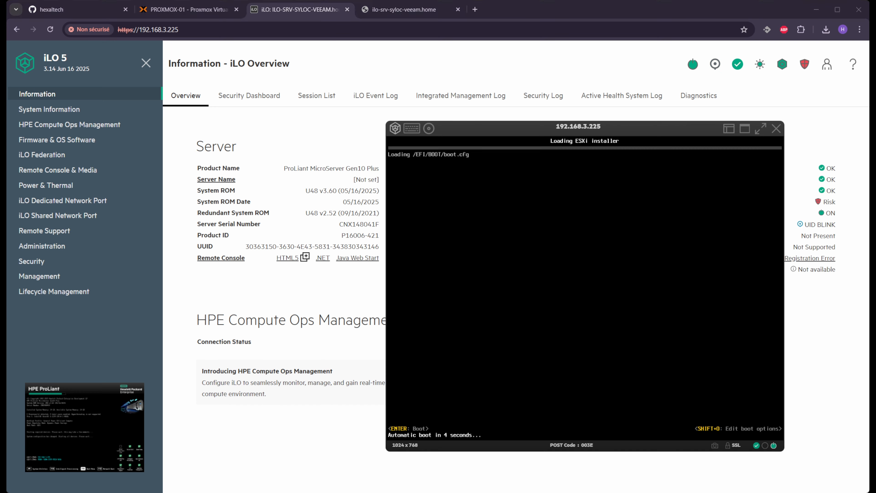
# Boot the ESXi 8.0.3 installer, enlarge the console, pass the welcome screen and accept the EULA
pyautogui.click(514, 366)
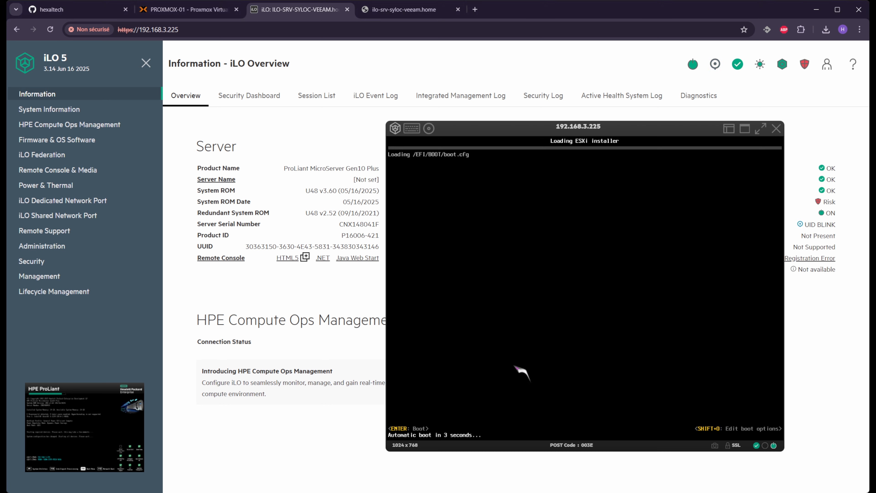
pyautogui.press('Return')
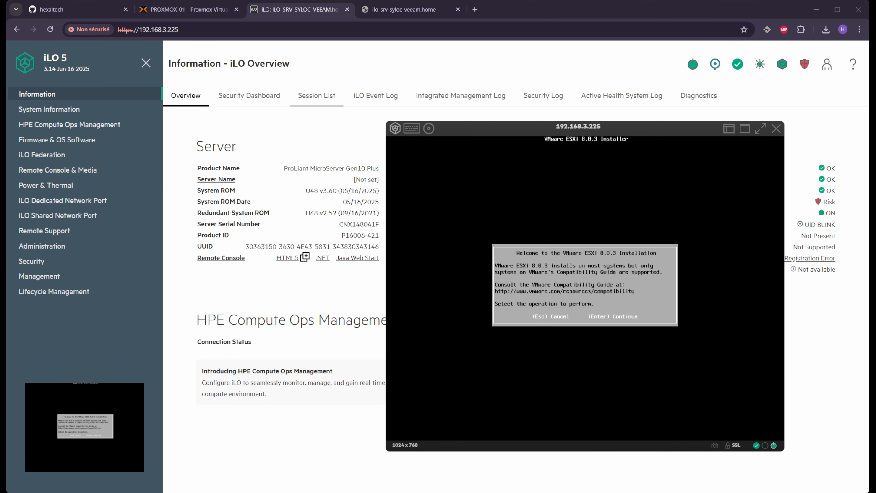
pyautogui.moveTo(386, 122); pyautogui.dragTo(128, 63)
pyautogui.moveTo(374, 69); pyautogui.dragTo(452, 85)
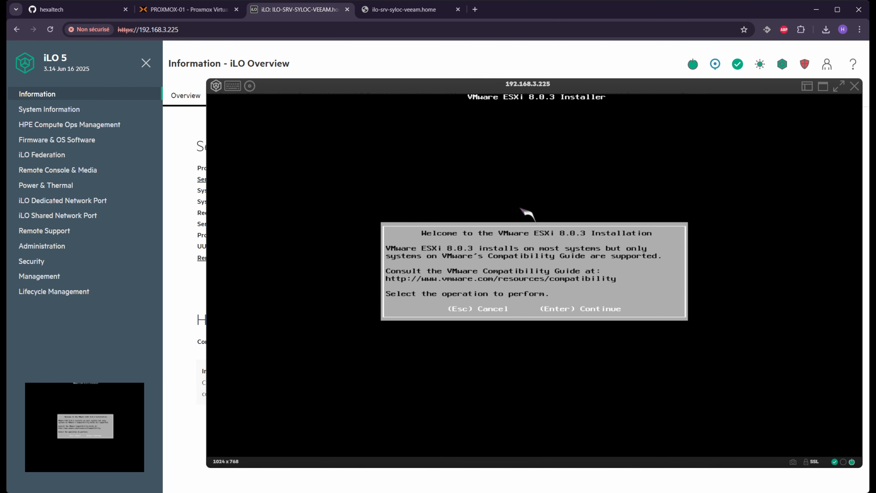
pyautogui.press('Return')
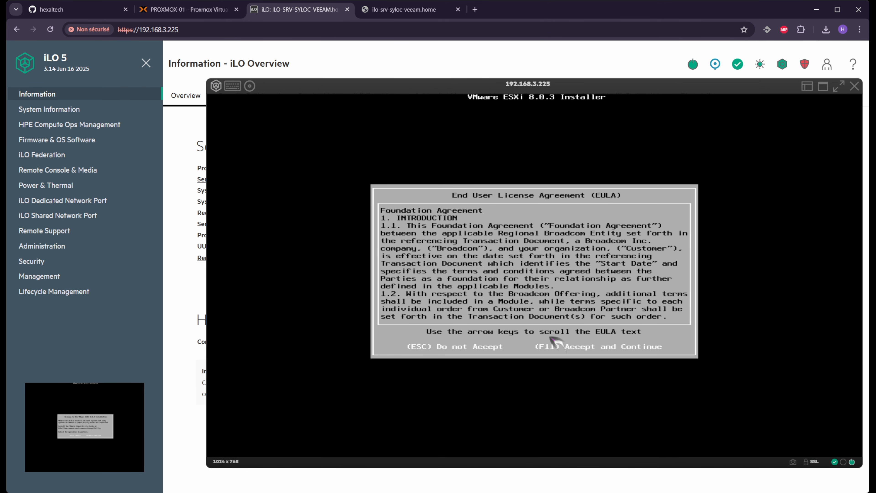
pyautogui.press('F11')
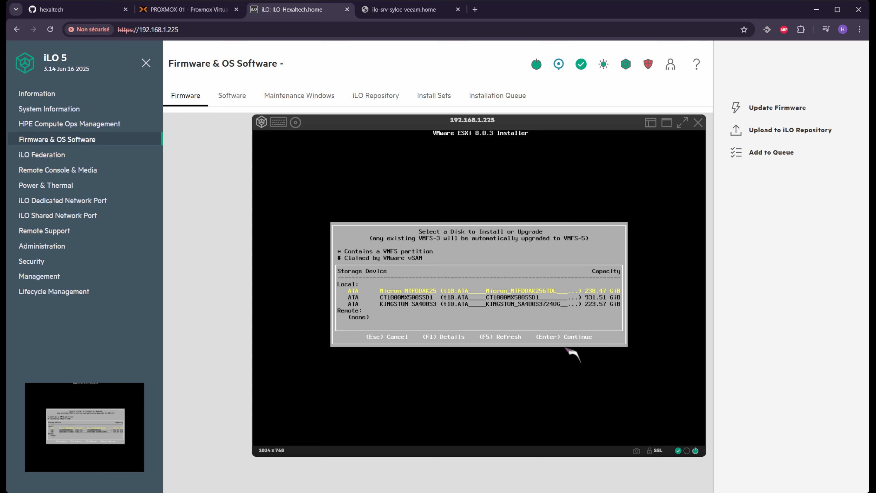
# Select the Kingston SA400S3 disk as the ESXi install target
pyautogui.press('Down')
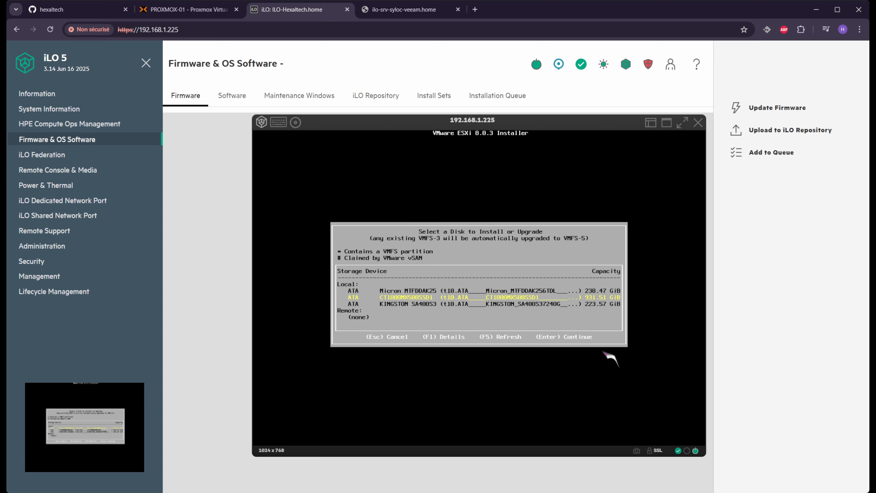
pyautogui.press('Up')
pyautogui.press('Down')
pyautogui.press('Down')
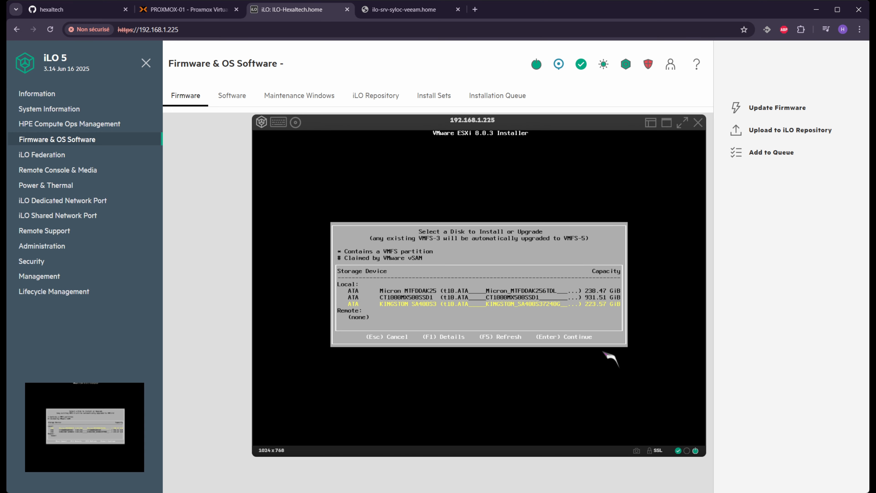
pyautogui.press('Up')
pyautogui.press('Up')
pyautogui.press('Down')
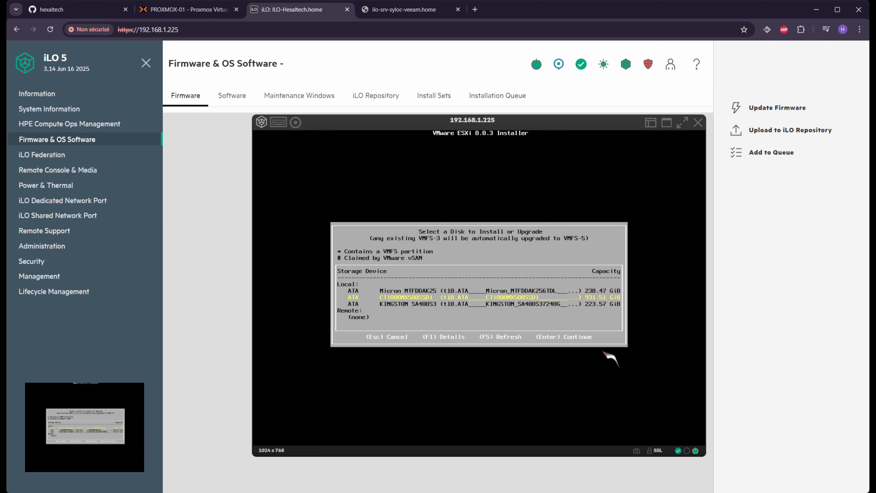
pyautogui.press('Down')
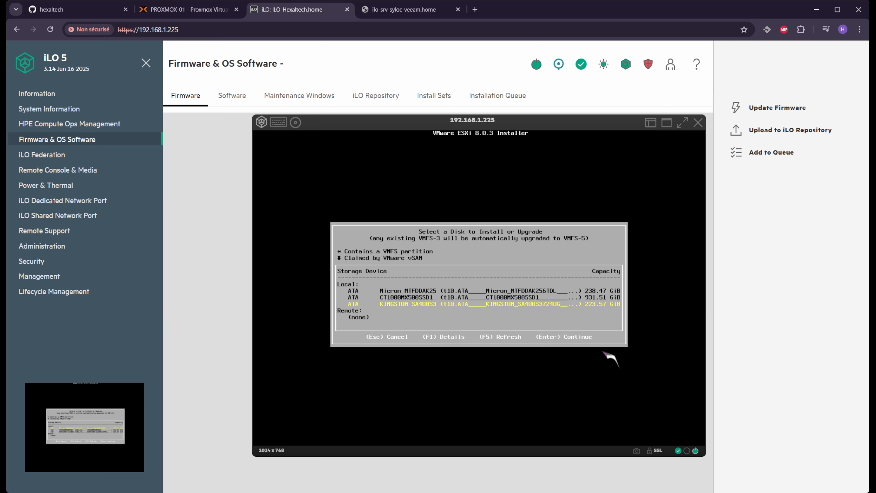
pyautogui.press('Return')
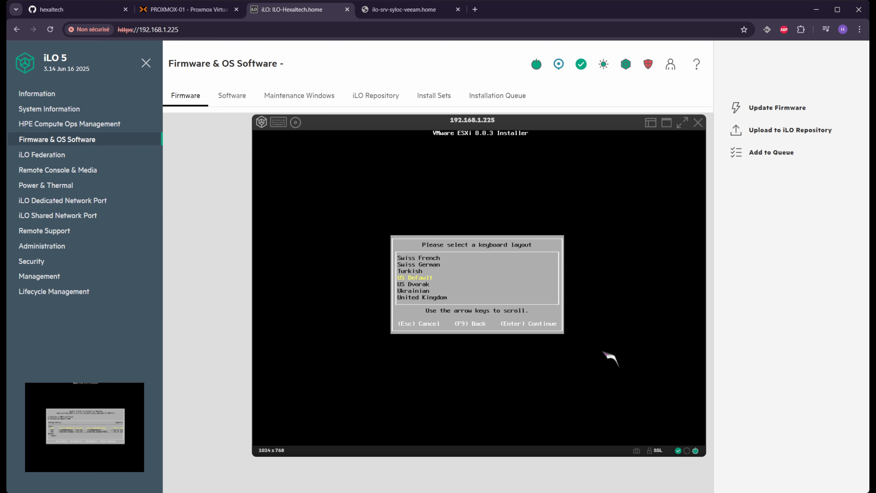
# Choose the French keyboard layout for ESXi
pyautogui.press('Up')
pyautogui.press('Up')
pyautogui.press('Up')
pyautogui.press('Up')
pyautogui.press('Up')
pyautogui.press('Up')
pyautogui.press('Up')
pyautogui.press('Up')
pyautogui.press('Up')
pyautogui.press('Up')
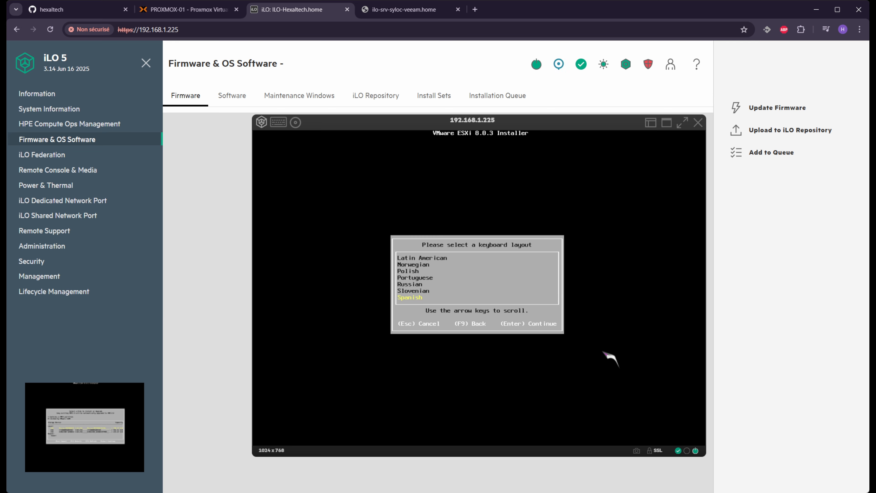
pyautogui.press('Up')
pyautogui.press('Up')
pyautogui.press('Up')
pyautogui.press('Up')
pyautogui.press('Up')
pyautogui.press('Up')
pyautogui.press('Up')
pyautogui.press('Up')
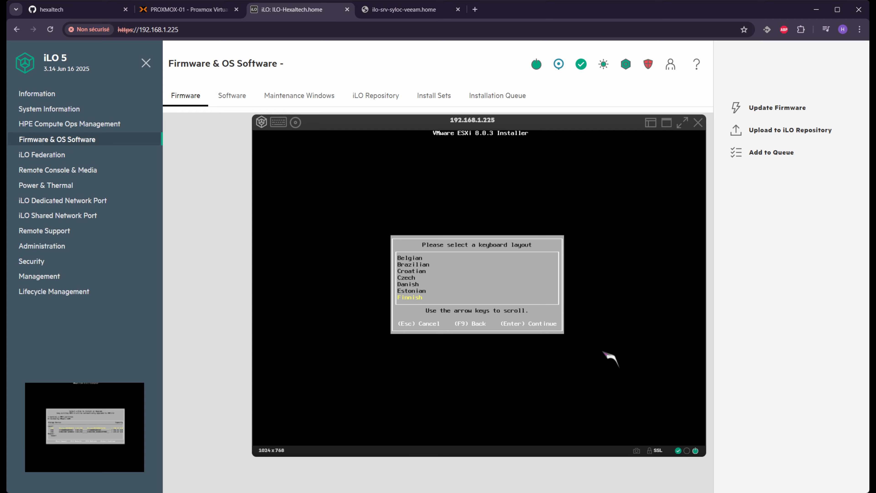
pyautogui.press('Down')
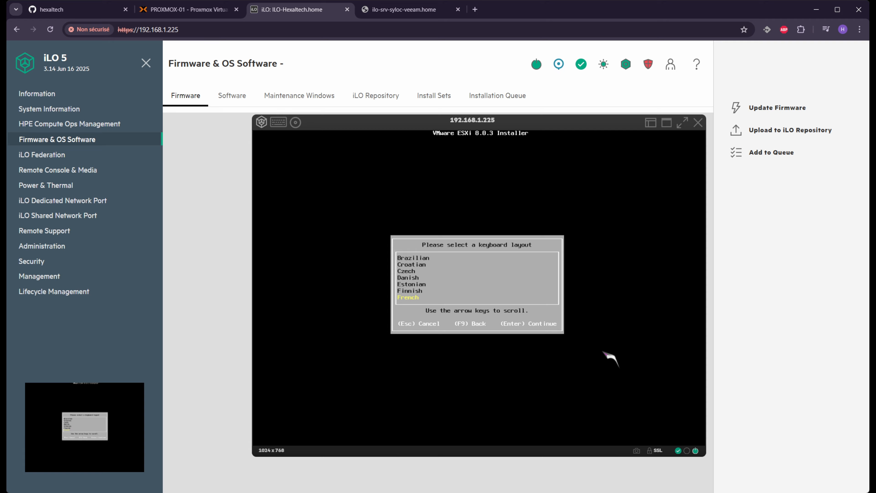
pyautogui.press('Return')
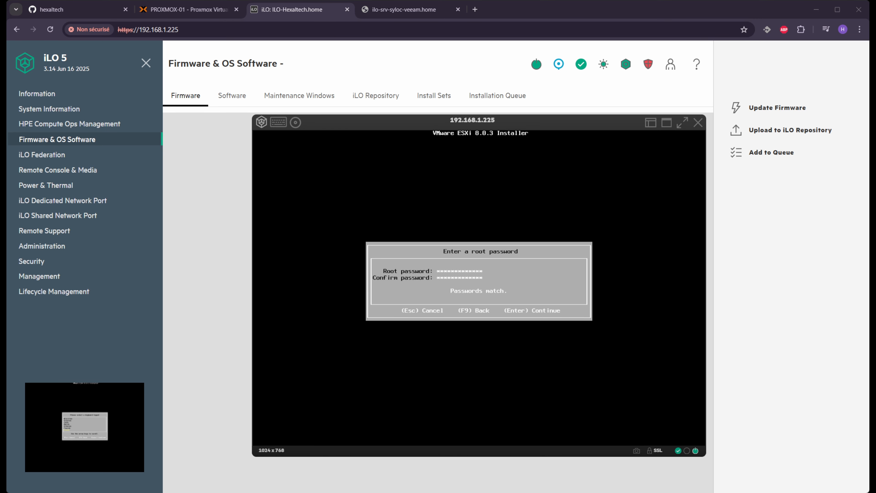
# Enter the root password and confirm the installation with F11
pyautogui.click(588, 345)
pyautogui.press('Return')
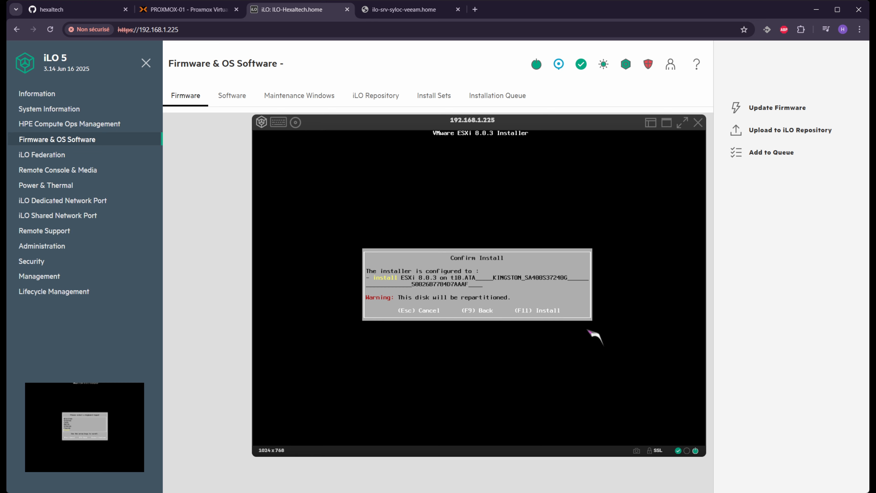
pyautogui.press('F11')
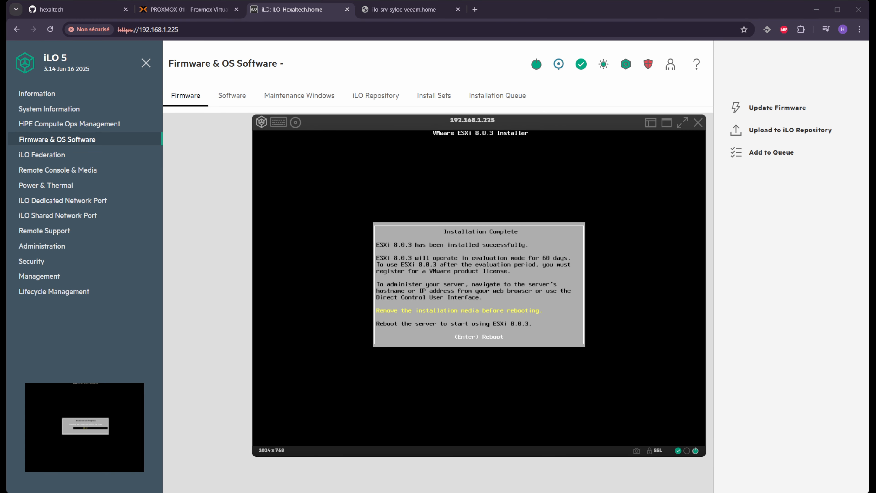
pyautogui.hotkey('alt', 'Tab')
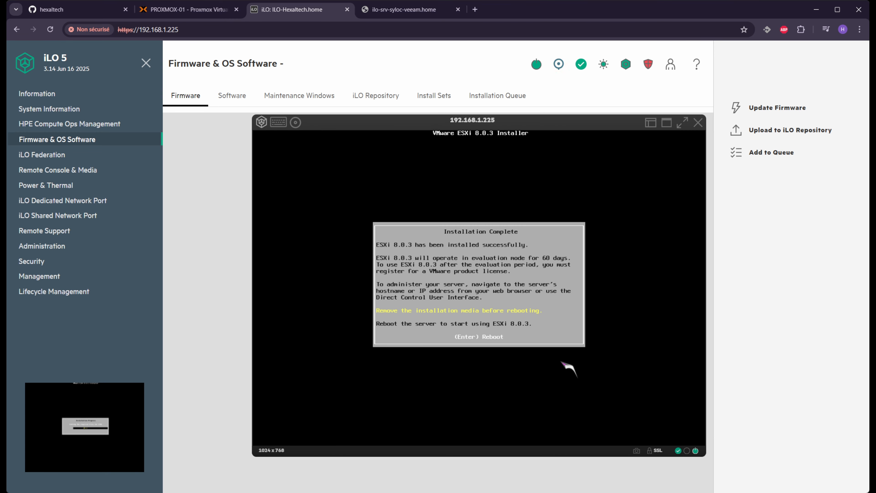
# Reboot into VMware ESXi from the One-Time Boot Menu, skipping the boot countdown
pyautogui.press('Return')
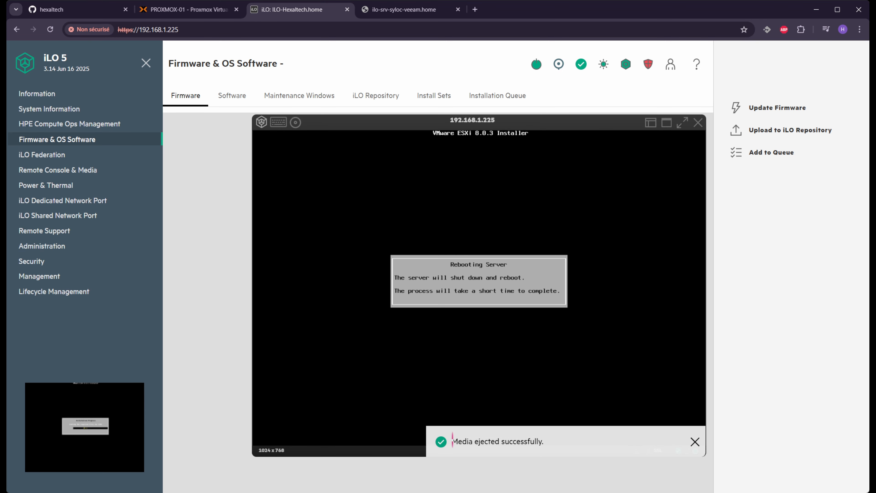
pyautogui.moveTo(549, 442); pyautogui.dragTo(567, 452)
pyautogui.click(717, 419)
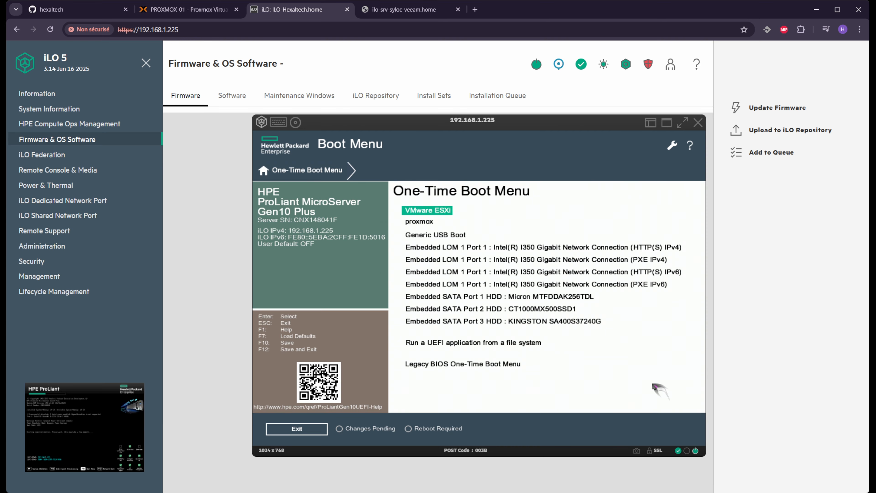
pyautogui.press('Return')
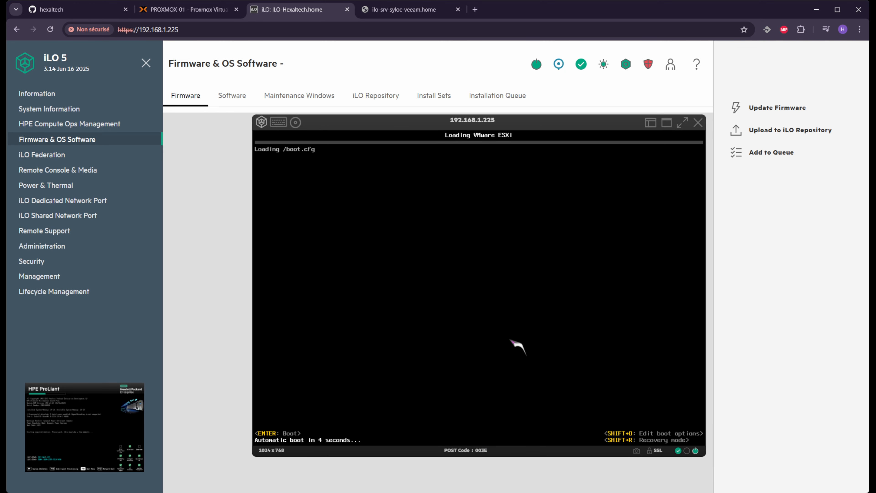
pyautogui.press('Return')
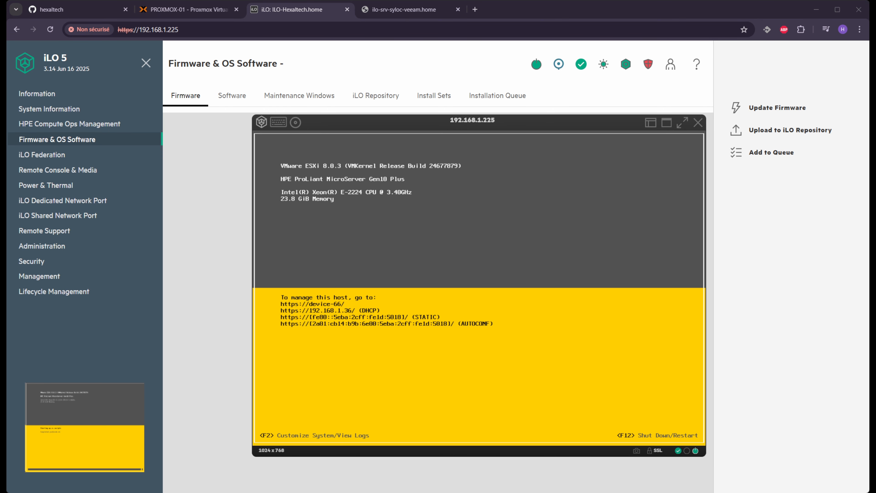
pyautogui.click(403, 9)
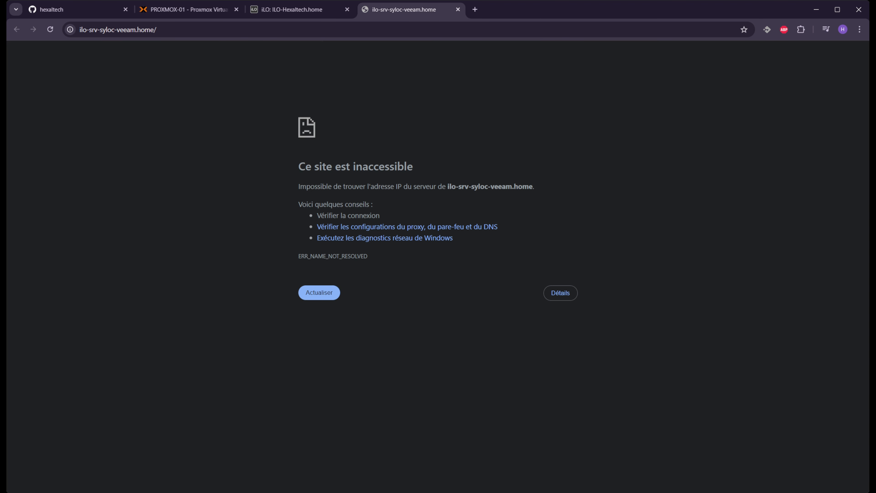
pyautogui.click(319, 29)
pyautogui.press('Down')
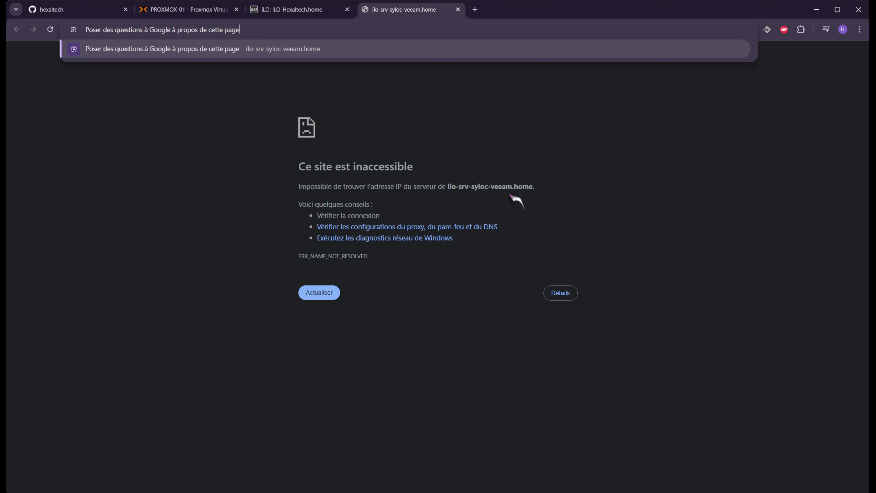
pyautogui.hotkey('ctrl', 'a')
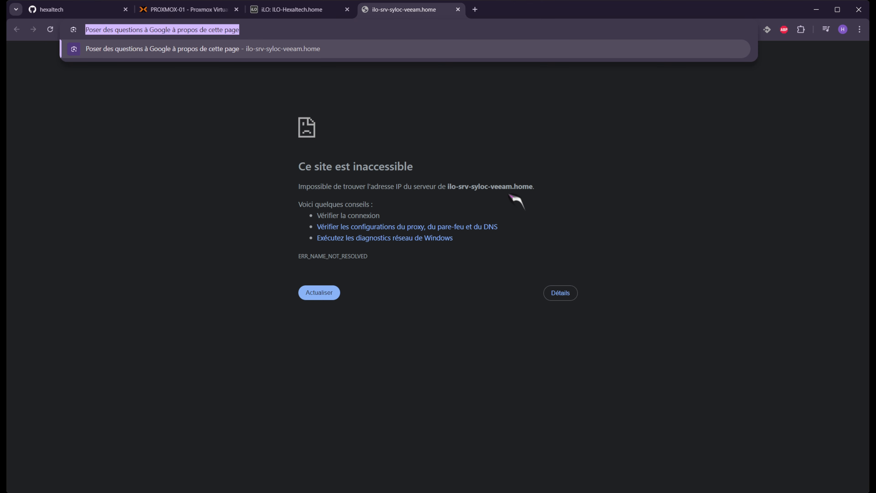
pyautogui.write('https')
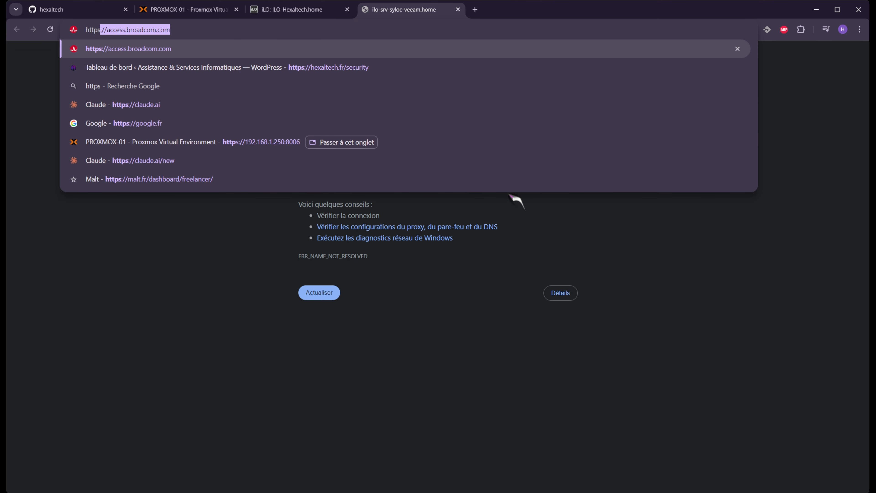
pyautogui.write('://')
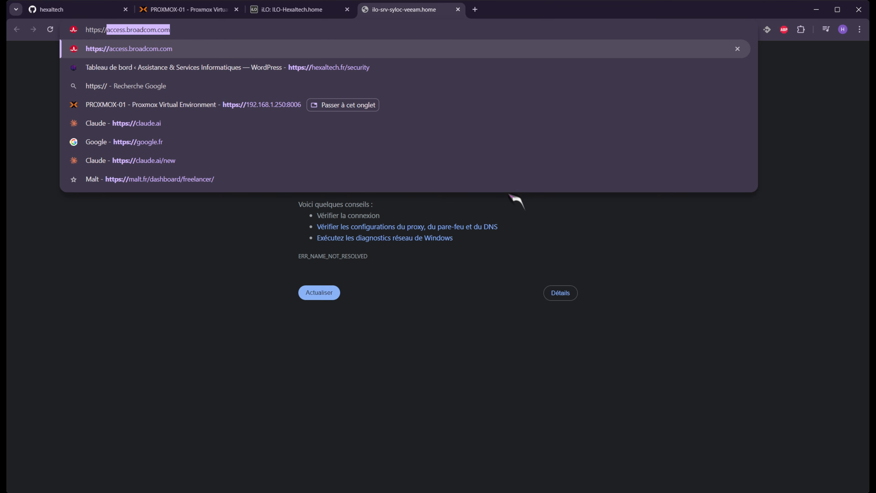
pyautogui.write('192.168.1.36')
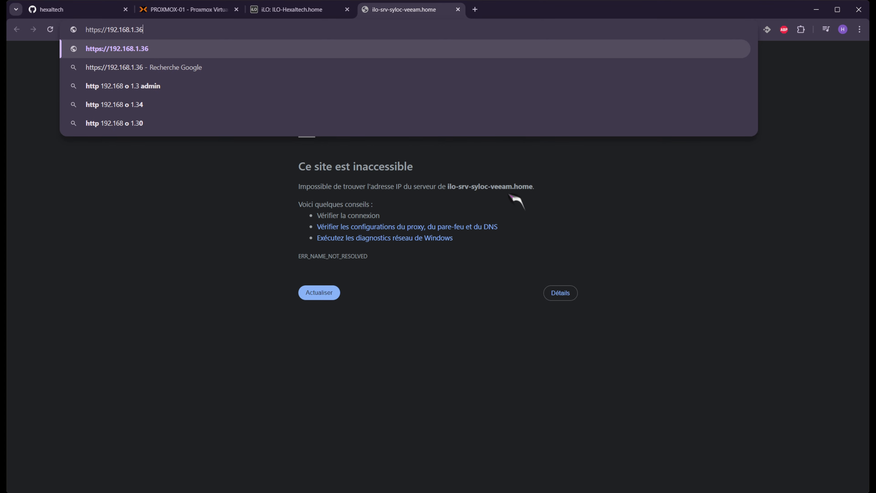
pyautogui.press('Return')
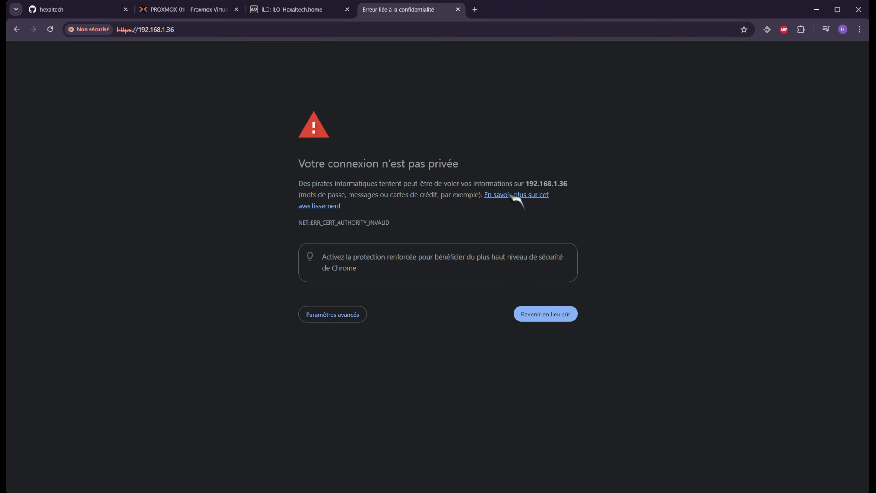
pyautogui.click(338, 313)
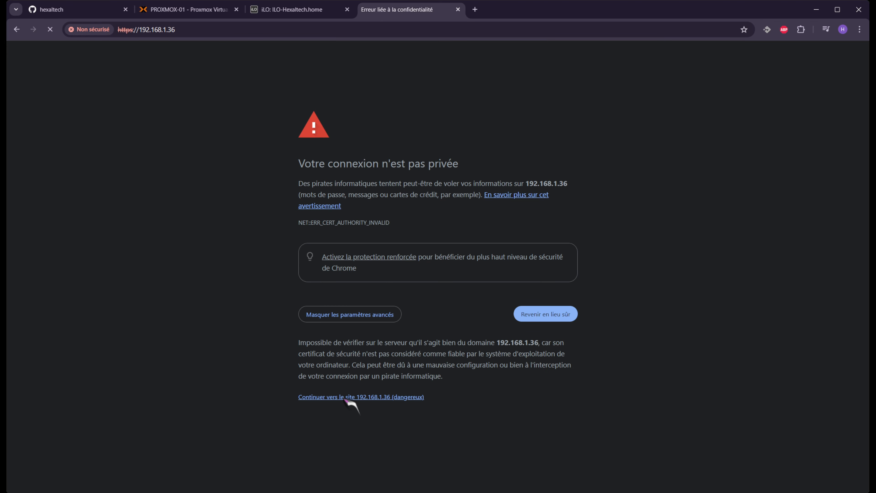
pyautogui.click(344, 396)
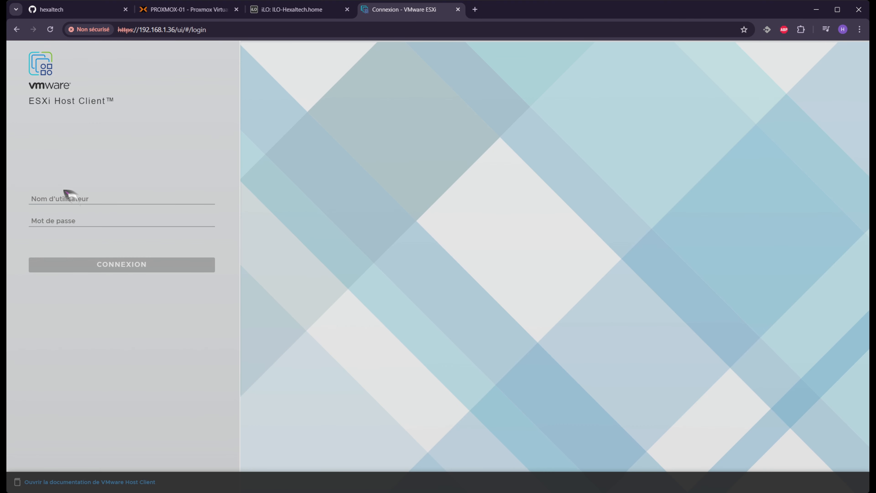
pyautogui.click(68, 198)
# Log in to the ESXi Host Client as root with the root password
pyautogui.write('root')
pyautogui.press('Tab')
pyautogui.write('********')
pyautogui.press('Return')
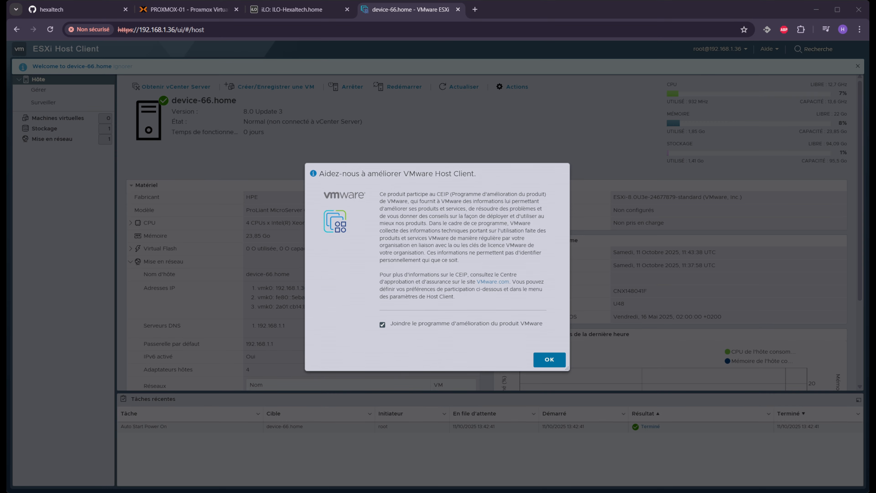
# Decline the VMware product improvement programme and close its prompt
pyautogui.click(411, 324)
pyautogui.click(549, 359)
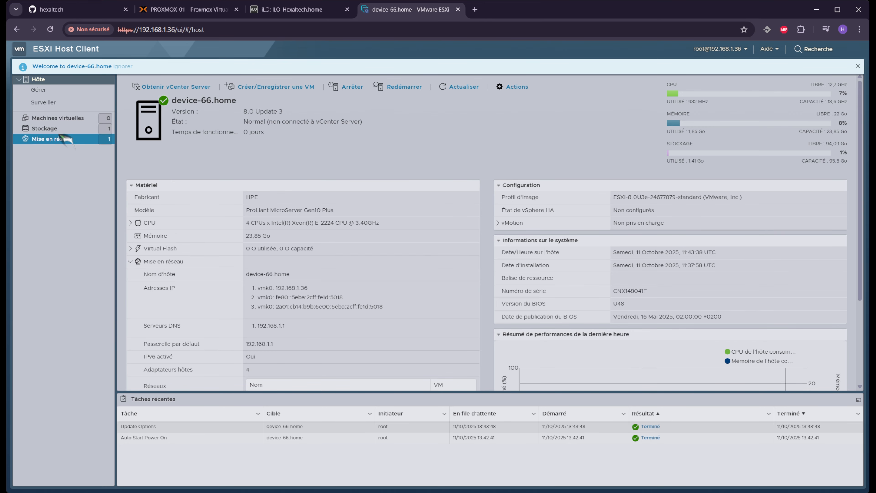
pyautogui.click(59, 140)
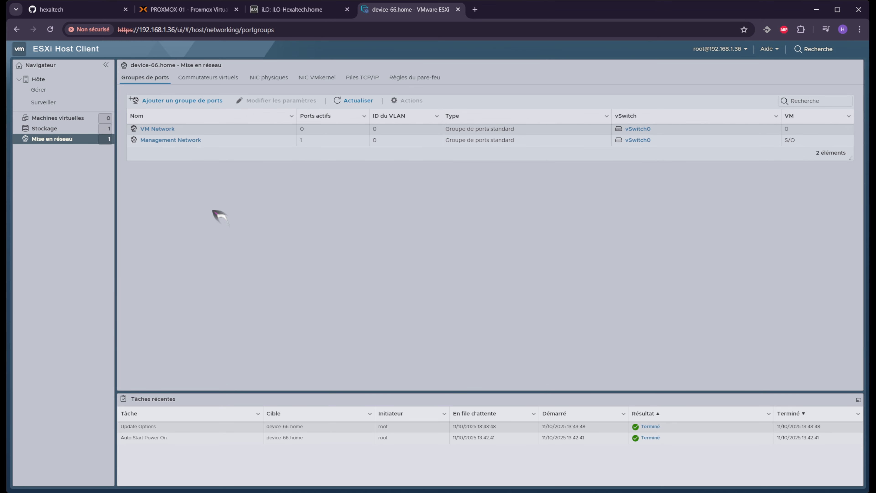
# Review the Commutateurs virtuels, NIC physiques, NIC VMkernel and Piles TCP/IP tabs, then open vSwitch0
pyautogui.click(228, 79)
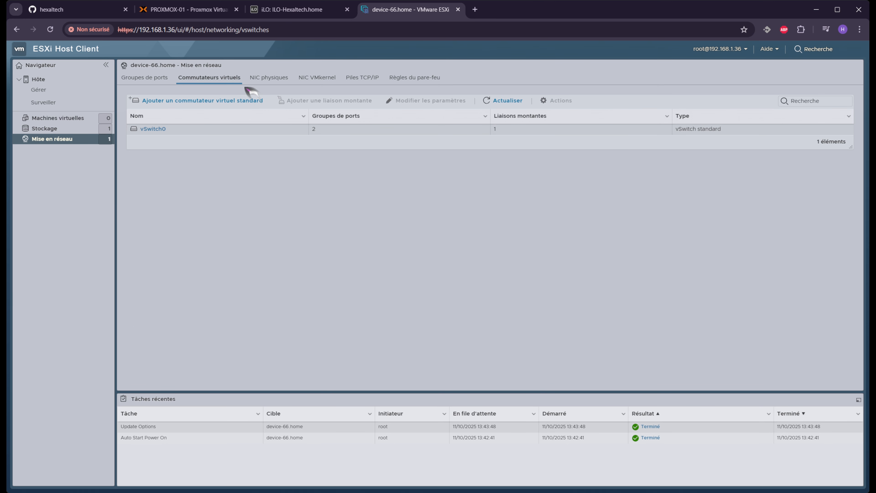
pyautogui.click(269, 80)
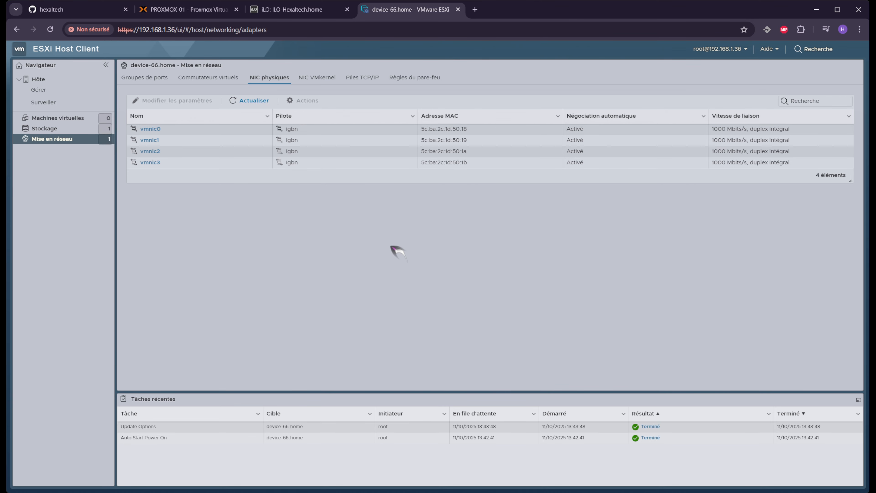
pyautogui.click(322, 78)
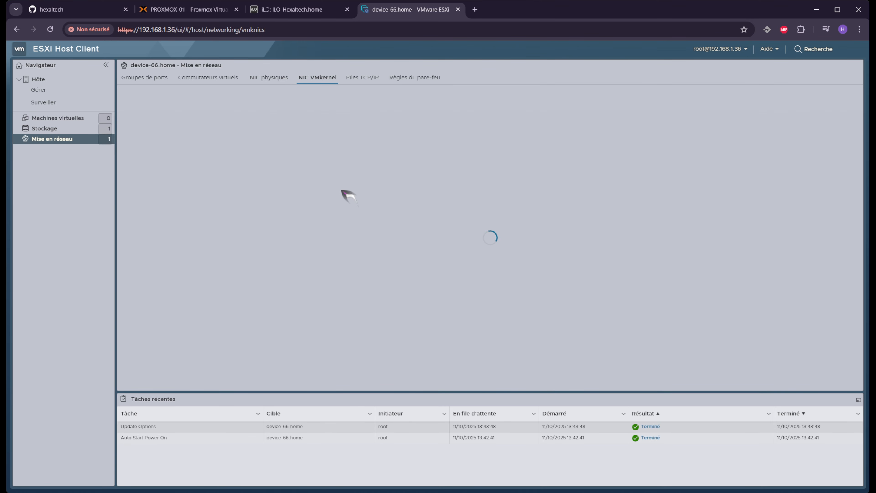
pyautogui.click(369, 80)
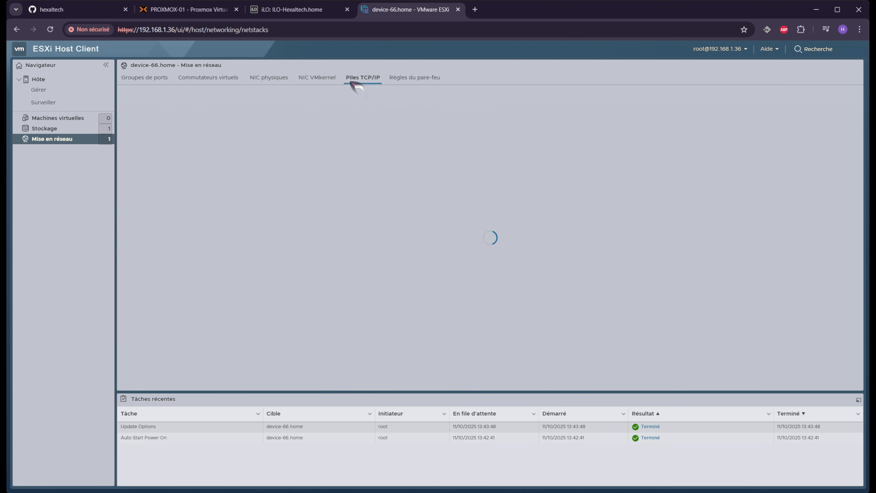
pyautogui.click(317, 78)
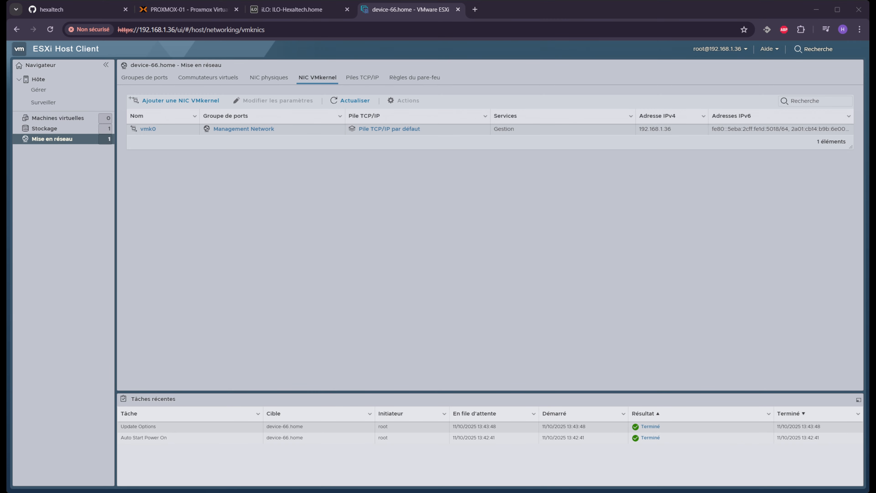
pyautogui.click(209, 77)
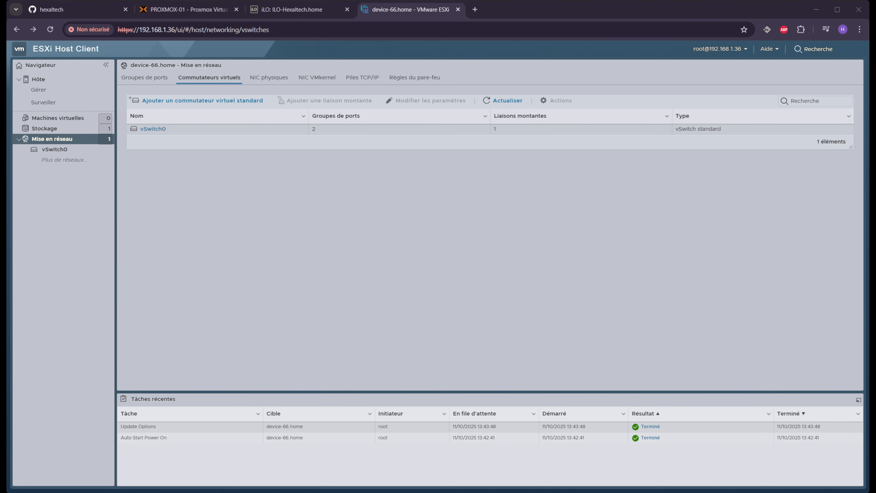
pyautogui.click(153, 129)
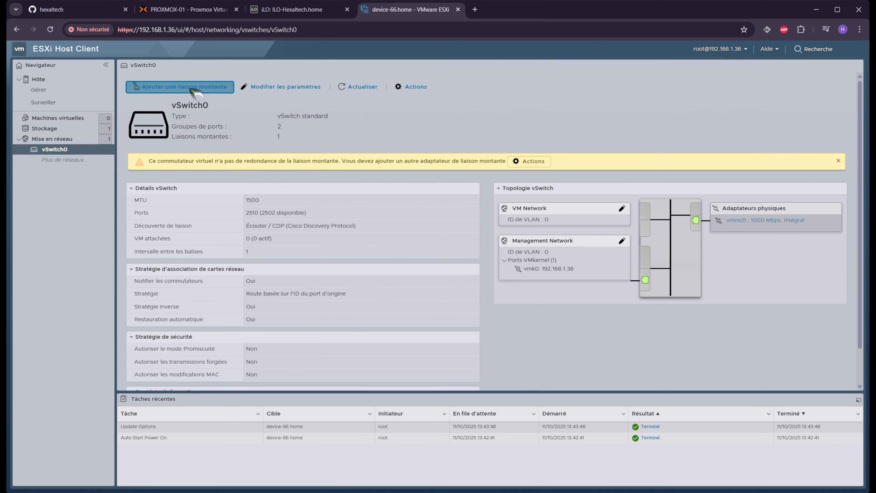
pyautogui.click(194, 87)
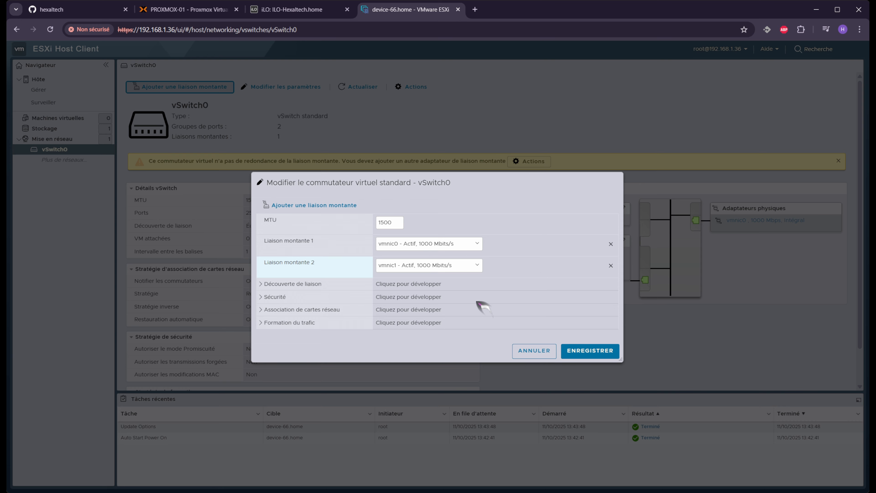
# Save vmnic1 as vSwitch0's second uplink and return to the virtual switch list
pyautogui.click(600, 353)
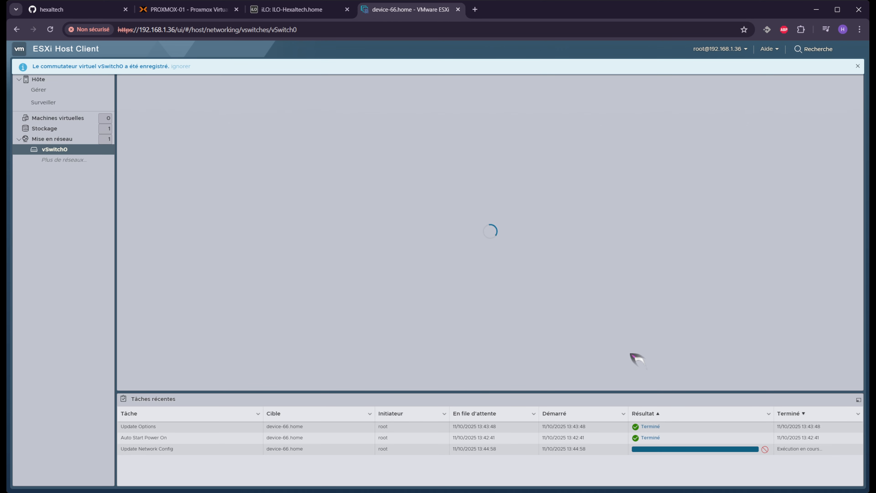
pyautogui.click(858, 66)
pyautogui.click(77, 140)
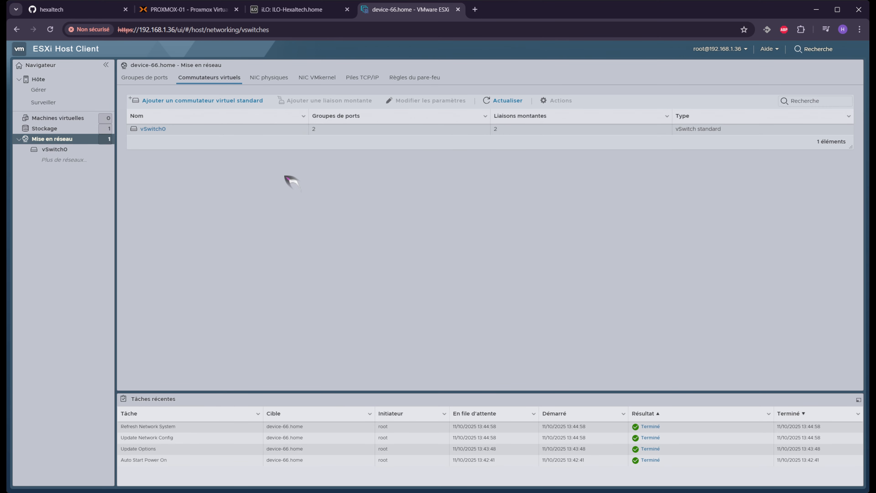
# Add a standard virtual switch named vSwitch_VM with vmnic2 as Liaison montante 1
pyautogui.click(241, 106)
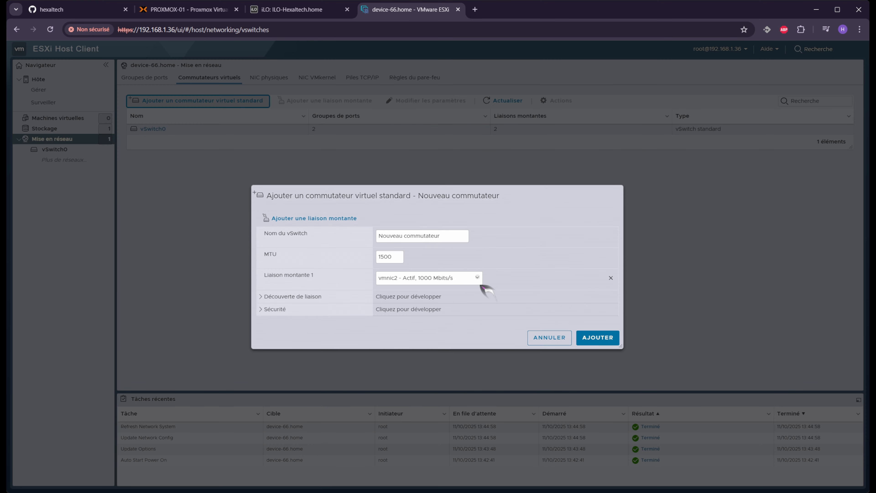
pyautogui.click(446, 238)
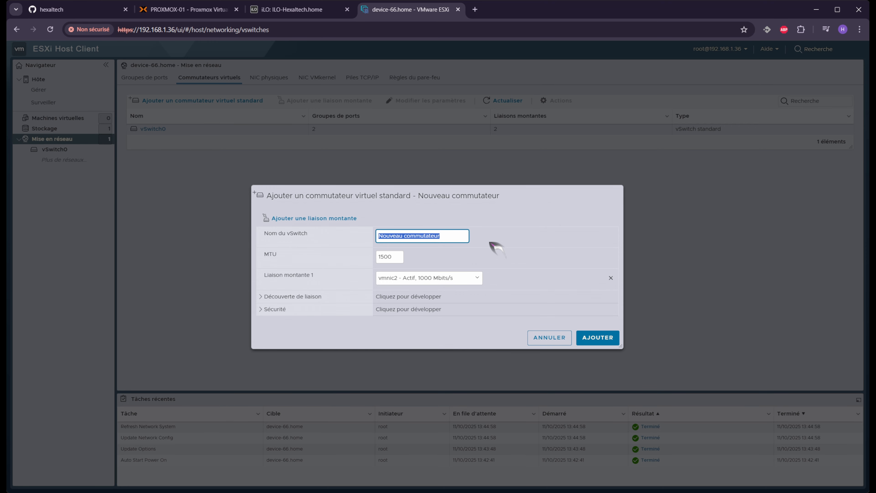
pyautogui.write('vSwitch_VM')
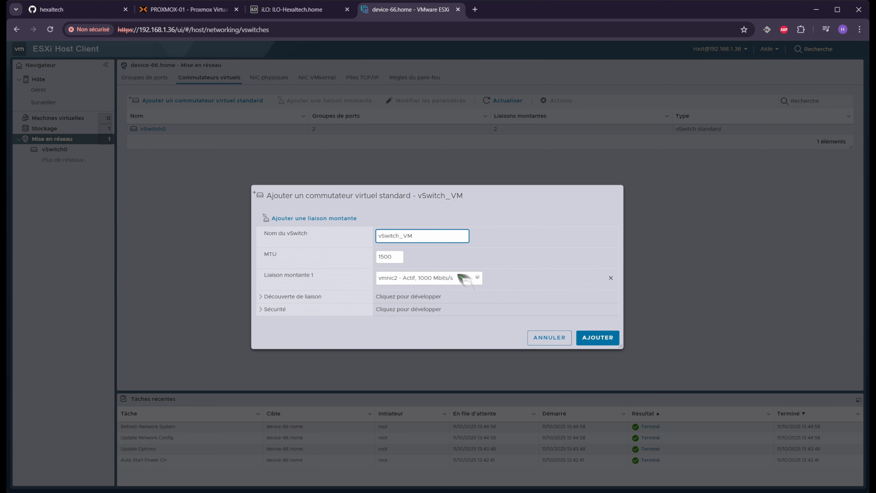
pyautogui.click(456, 283)
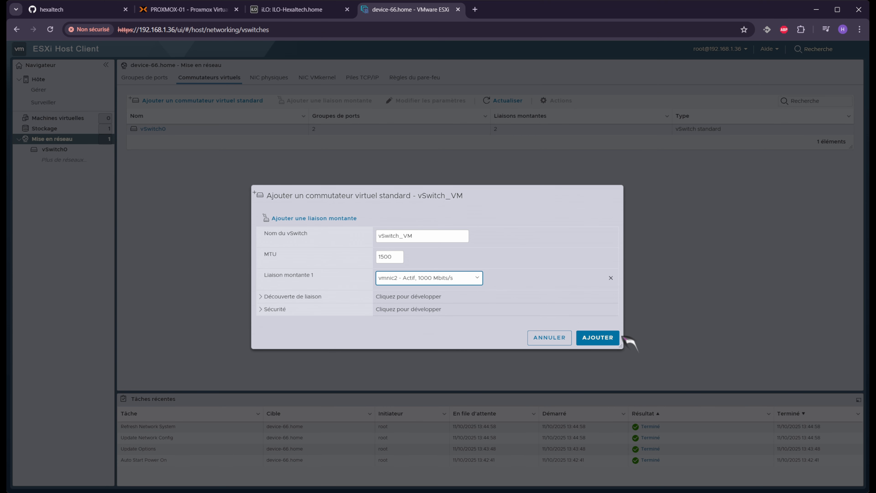
pyautogui.click(601, 338)
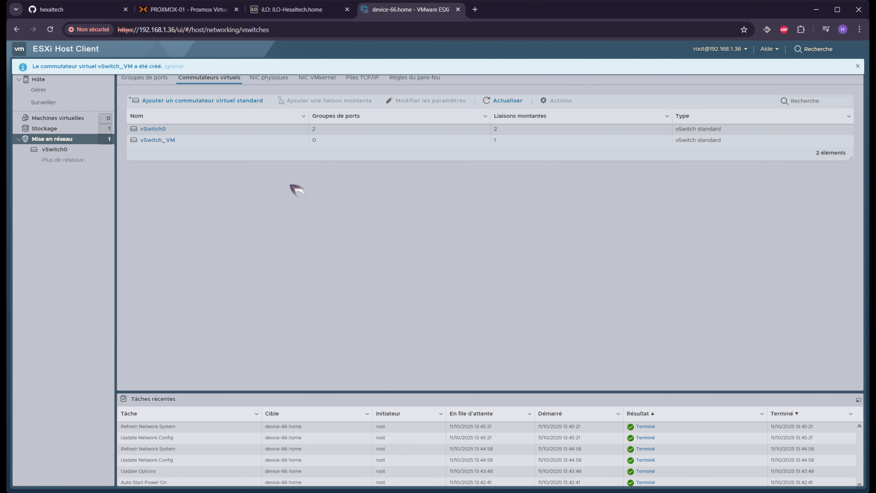
pyautogui.click(170, 142)
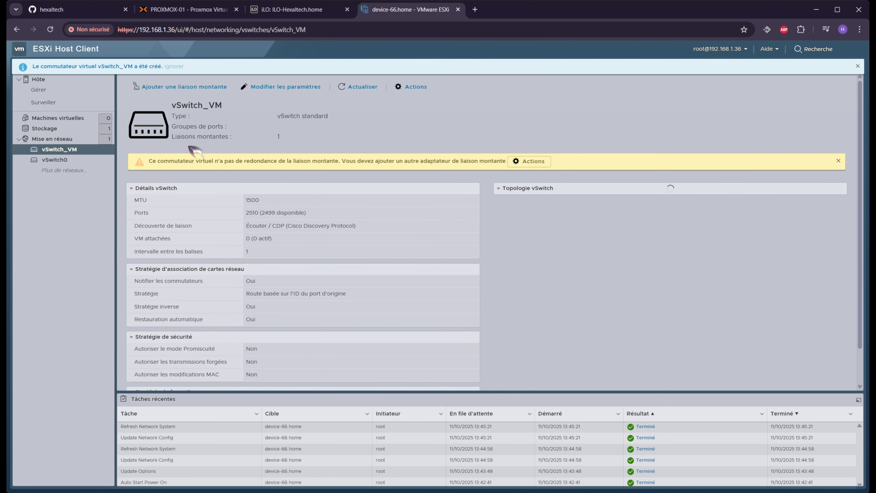
# Save vmnic3 as vSwitch_VM's second uplink, then open the VM Network port group
pyautogui.click(178, 87)
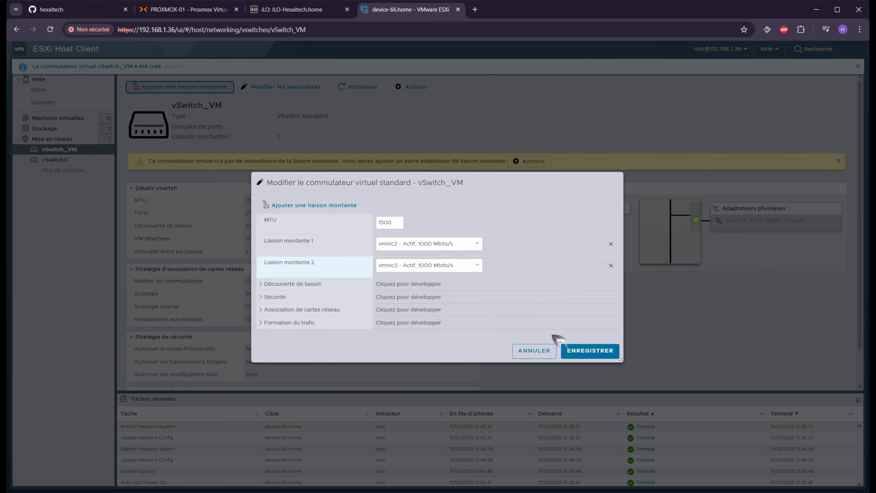
pyautogui.click(590, 350)
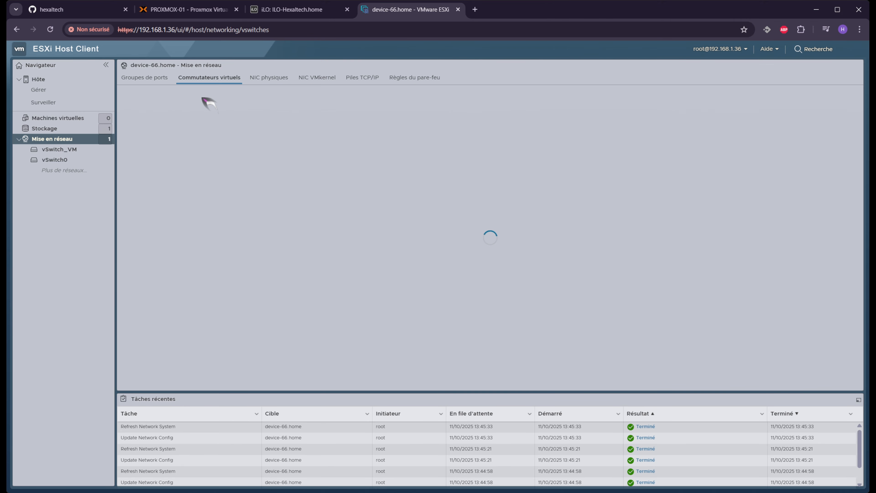
pyautogui.click(147, 80)
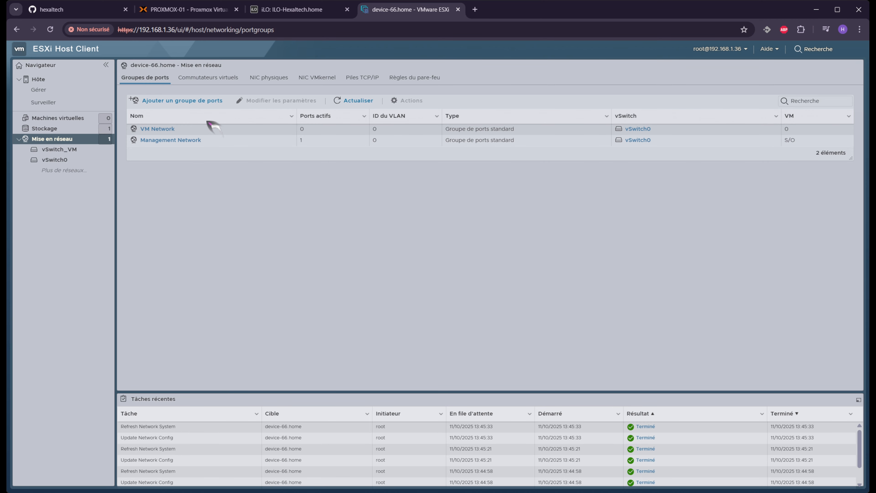
pyautogui.click(157, 128)
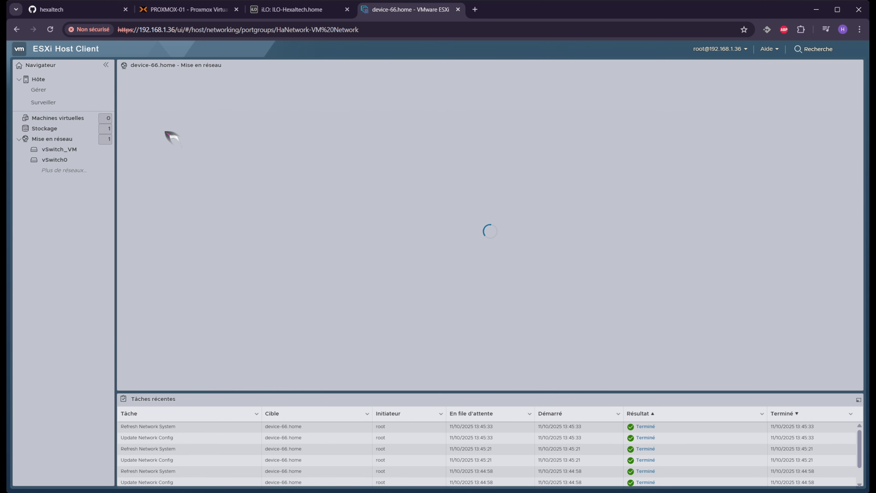